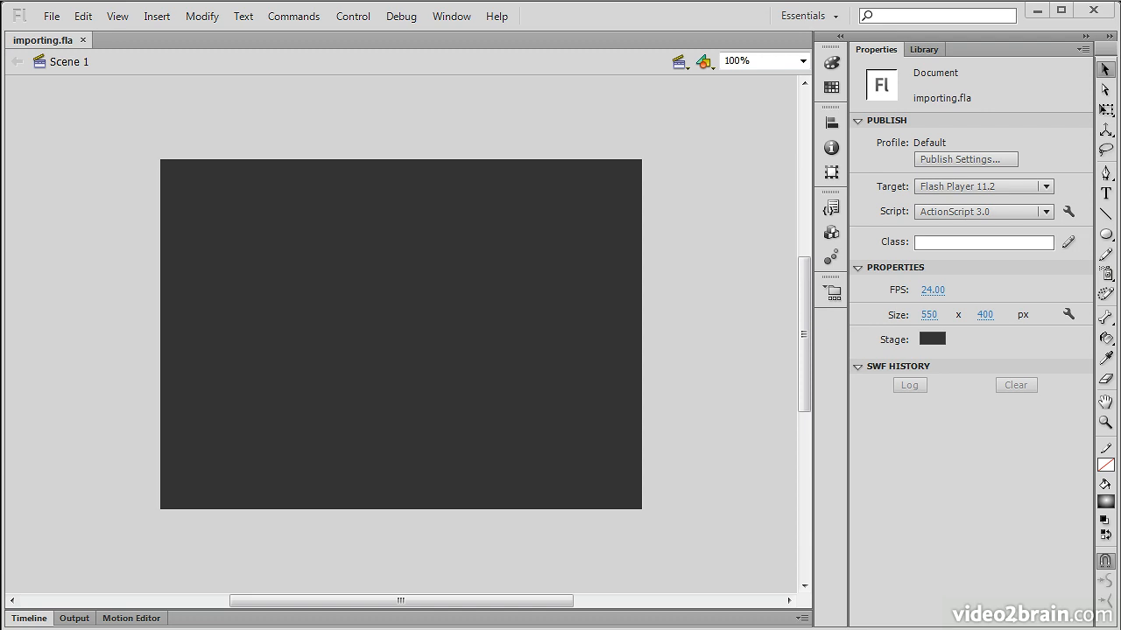
{"action": "left_click_drag", "start_coordinate": [9, 330], "coordinate": [0, 297]}
{"action": "left_click", "coordinate": [50, 16]}
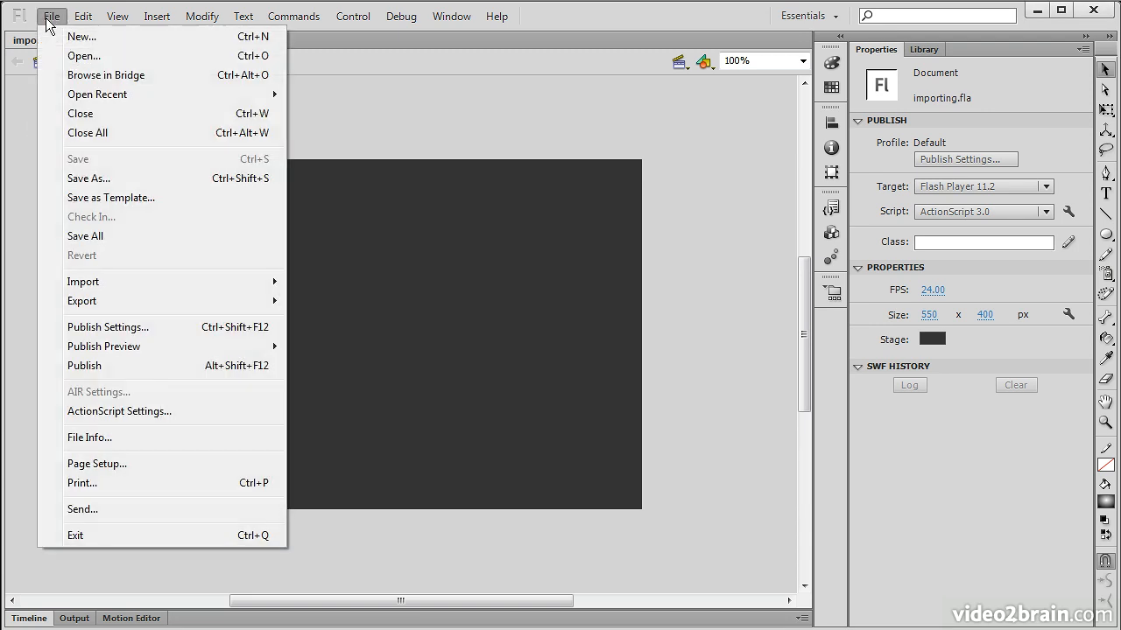
{"action": "mouse_move", "coordinate": [121, 285]}
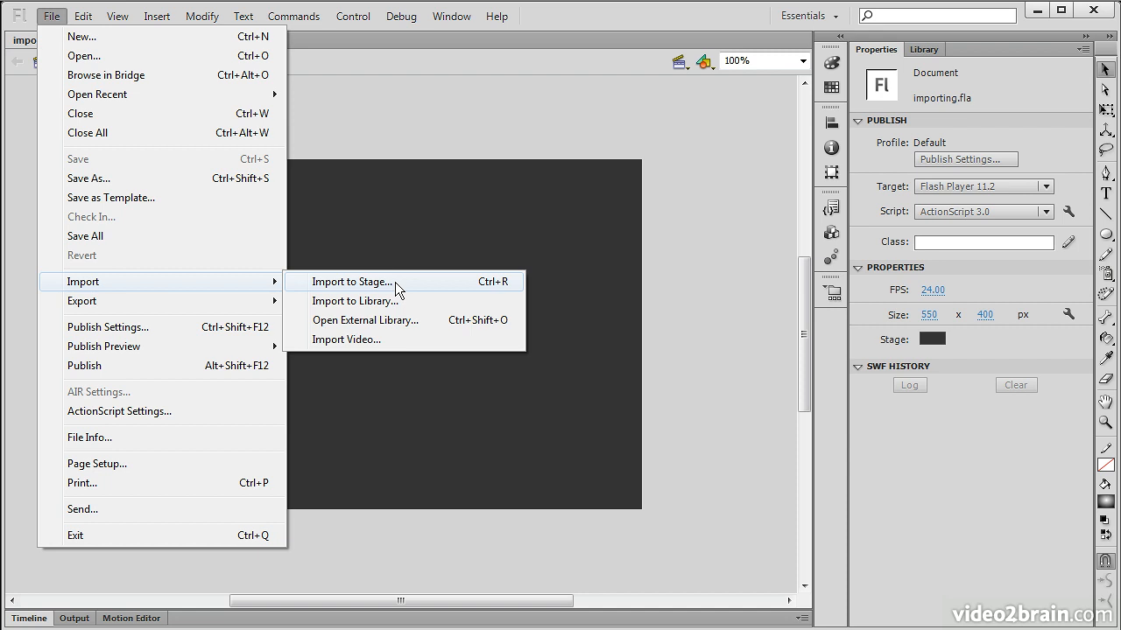
{"action": "left_click", "coordinate": [635, 16]}
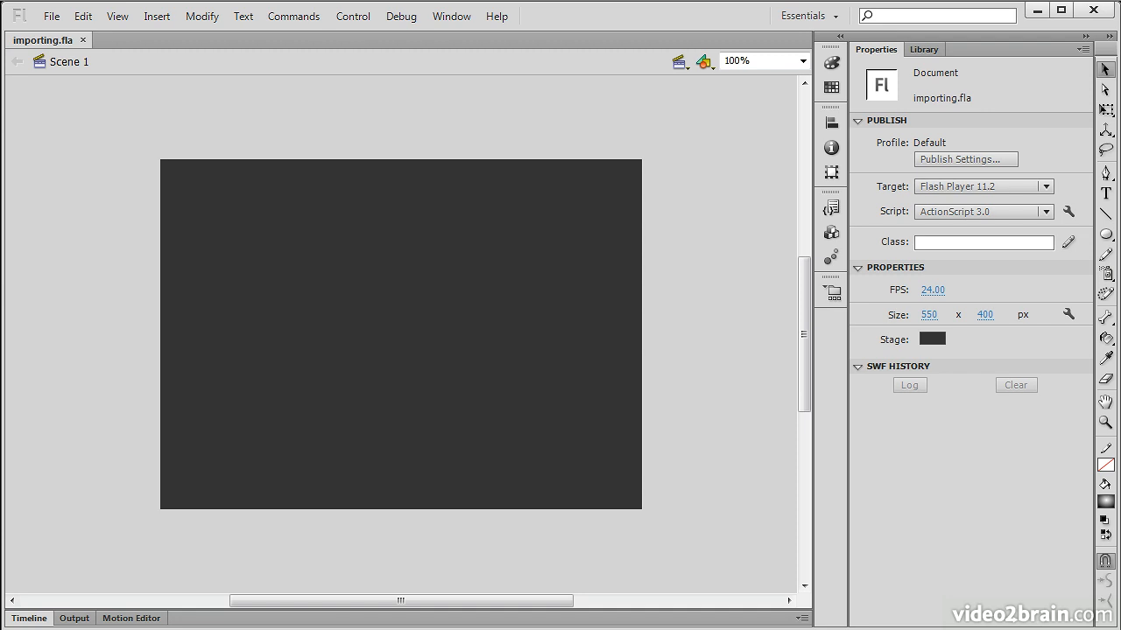
Start importing AdobeIllustrator.ai to the stage, keeping Artboard 1 as the Illustrator artboard
{"action": "left_click_drag", "start_coordinate": [373, 309], "coordinate": [408, 337]}
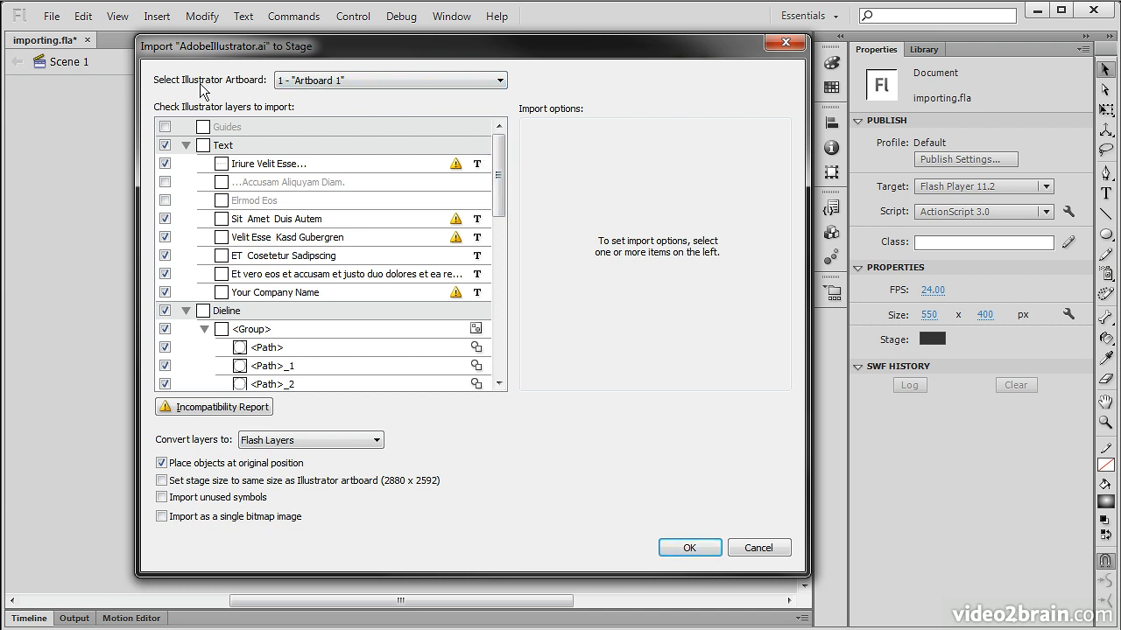
{"action": "left_click", "coordinate": [493, 80]}
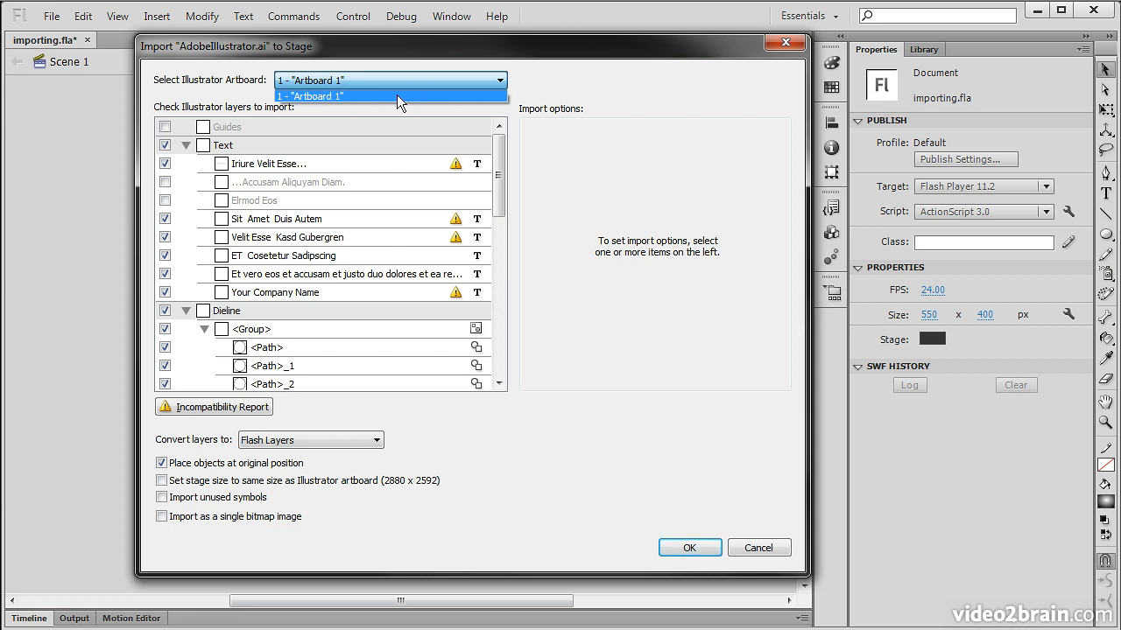
{"action": "left_click", "coordinate": [554, 86]}
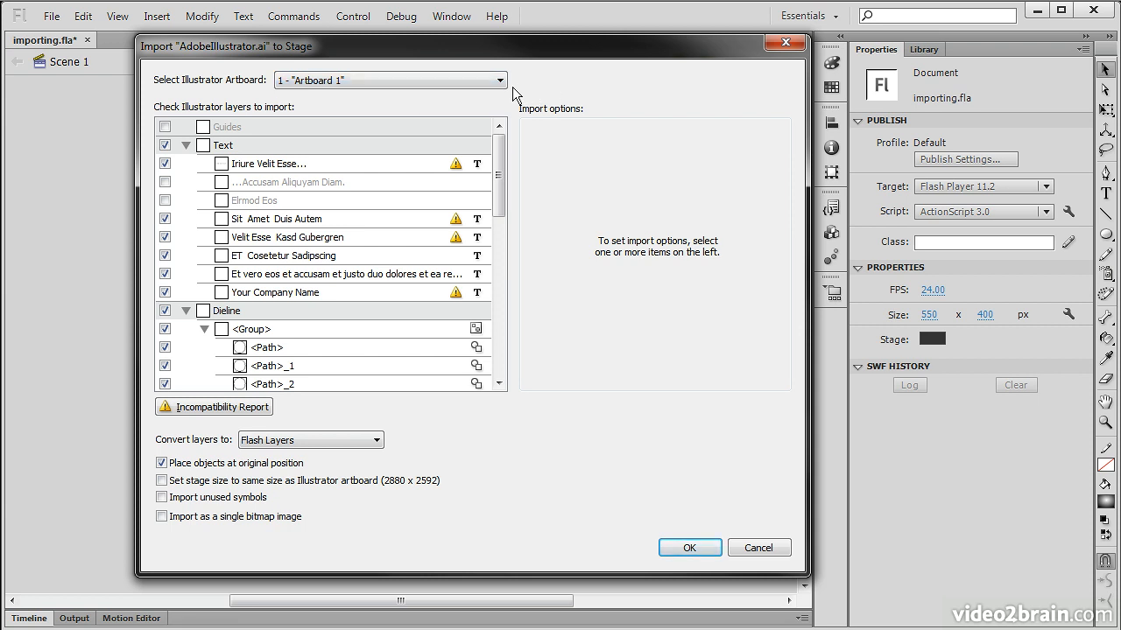
Collapse and re-expand the Text, Dieline and Artwork layers to examine the structure of the import list
{"action": "left_click", "coordinate": [186, 145]}
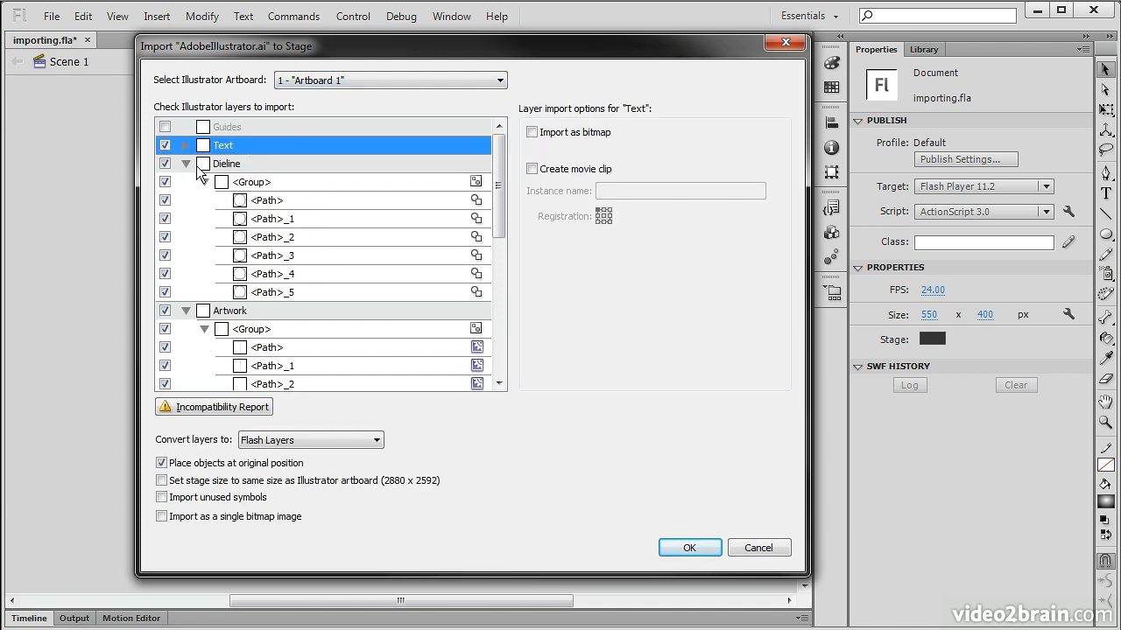
{"action": "left_click", "coordinate": [184, 163]}
{"action": "left_click", "coordinate": [187, 182]}
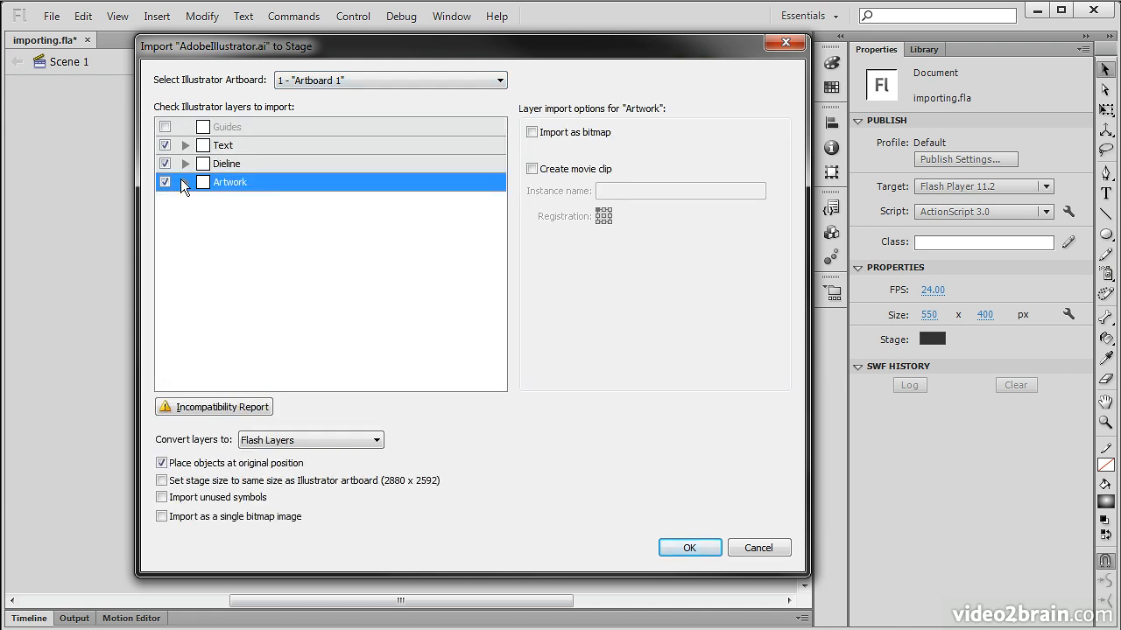
{"action": "left_click", "coordinate": [183, 181]}
{"action": "scroll", "coordinate": [494, 226], "scroll_direction": "up", "scroll_amount": 1}
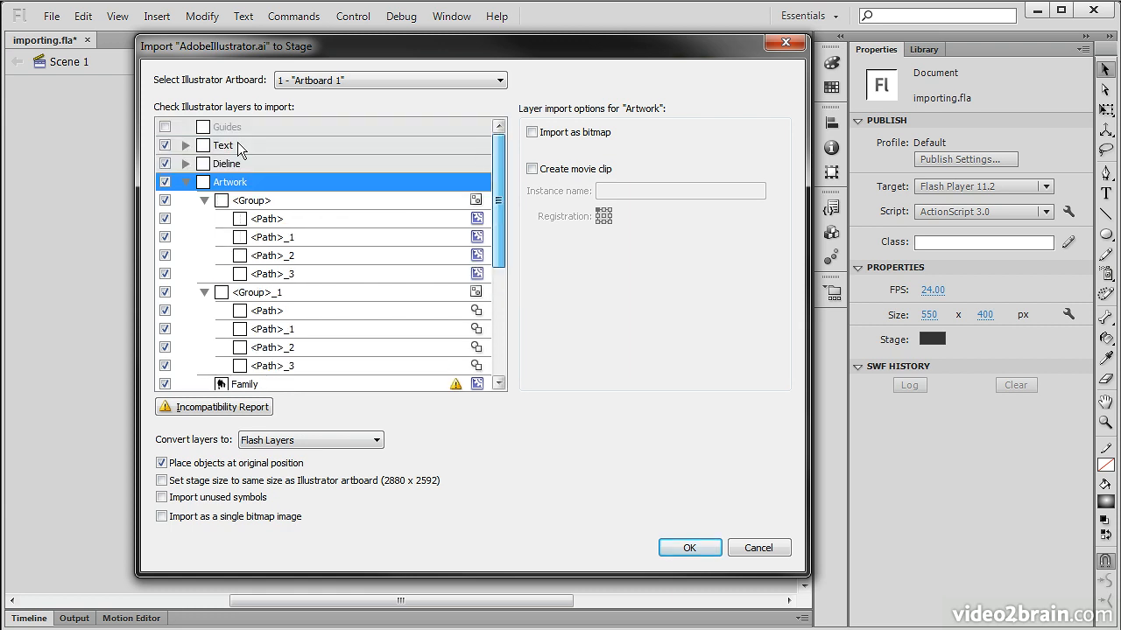
{"action": "left_click", "coordinate": [183, 164]}
{"action": "left_click", "coordinate": [186, 145]}
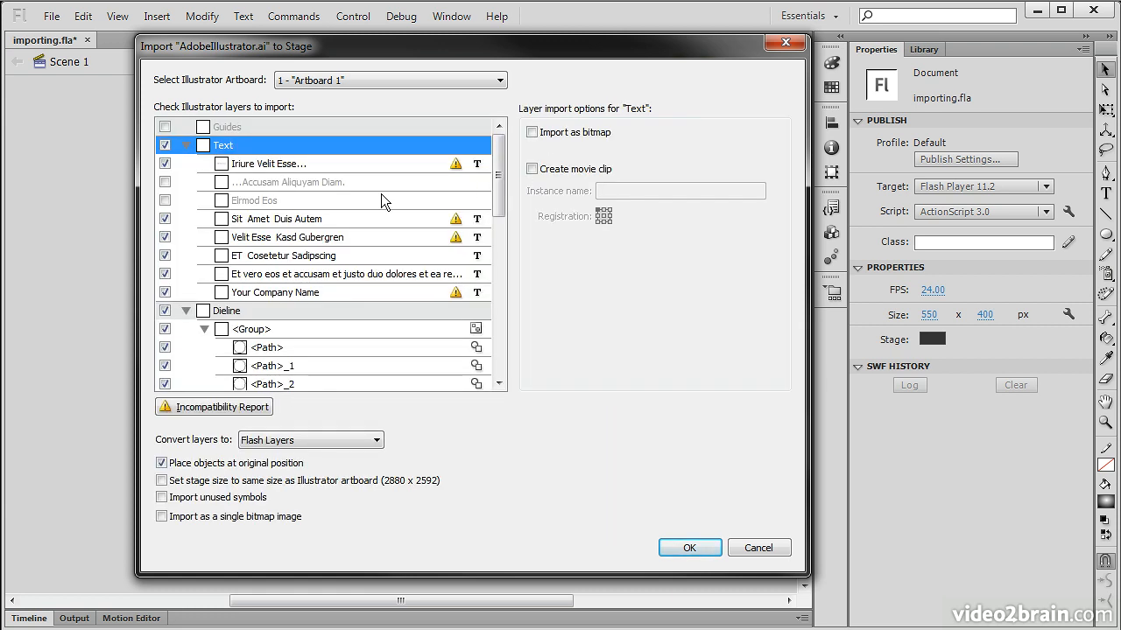
Examine the Artwork layer's remaining objects and read the incompatibility report for the Illustrator file
{"action": "left_click_drag", "start_coordinate": [505, 191], "coordinate": [473, 334]}
{"action": "scroll", "coordinate": [468, 342], "scroll_direction": "down", "scroll_amount": 1}
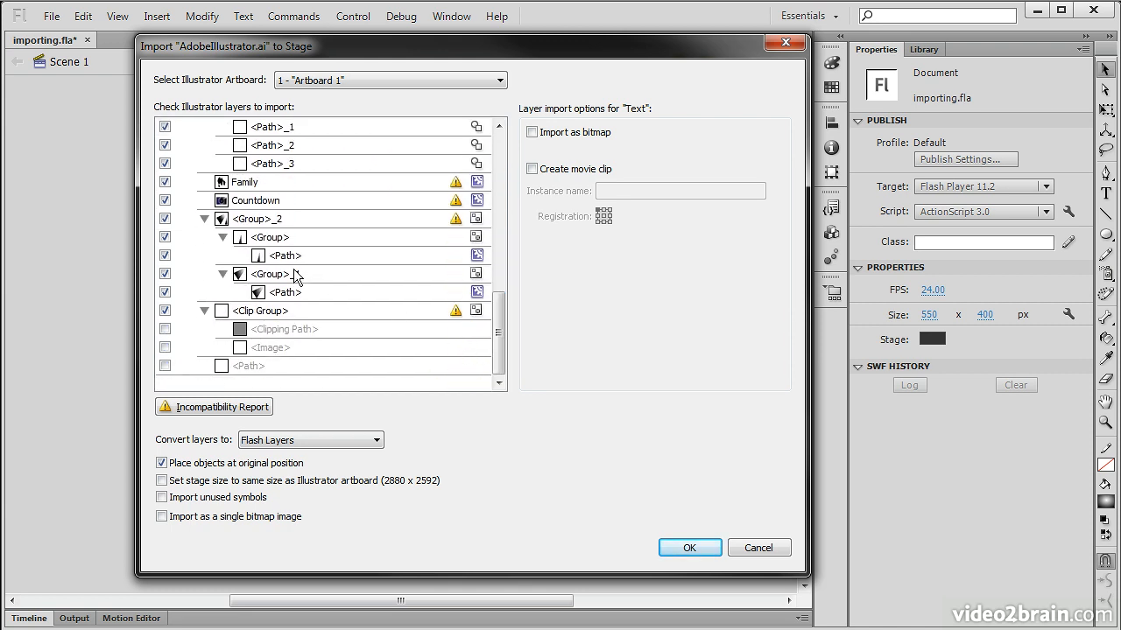
{"action": "left_click", "coordinate": [196, 410]}
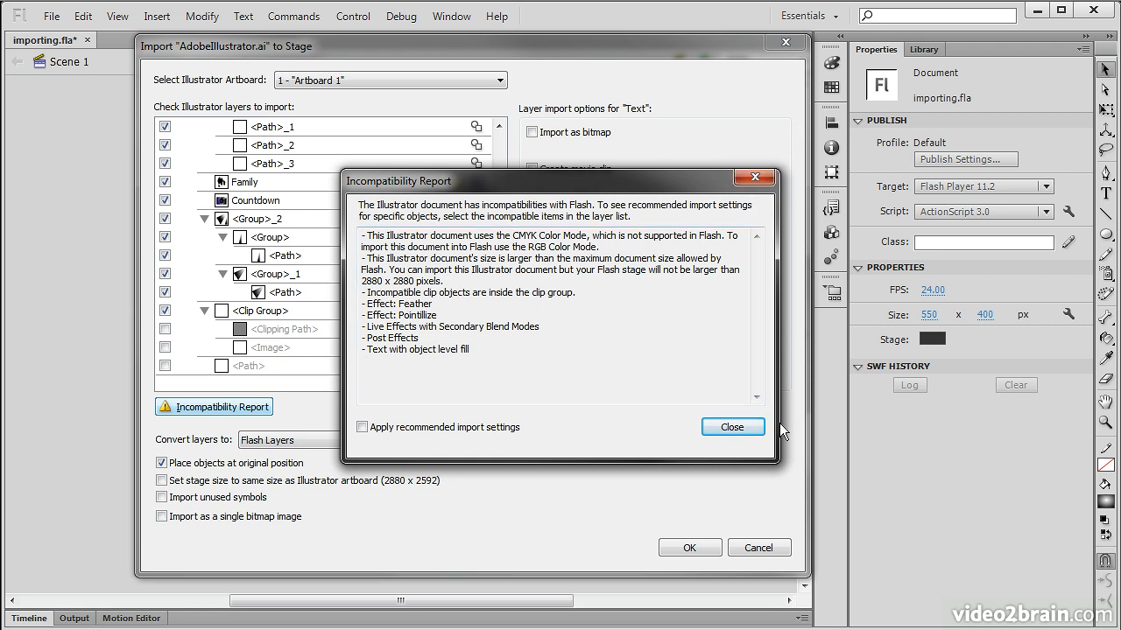
{"action": "left_click", "coordinate": [736, 428]}
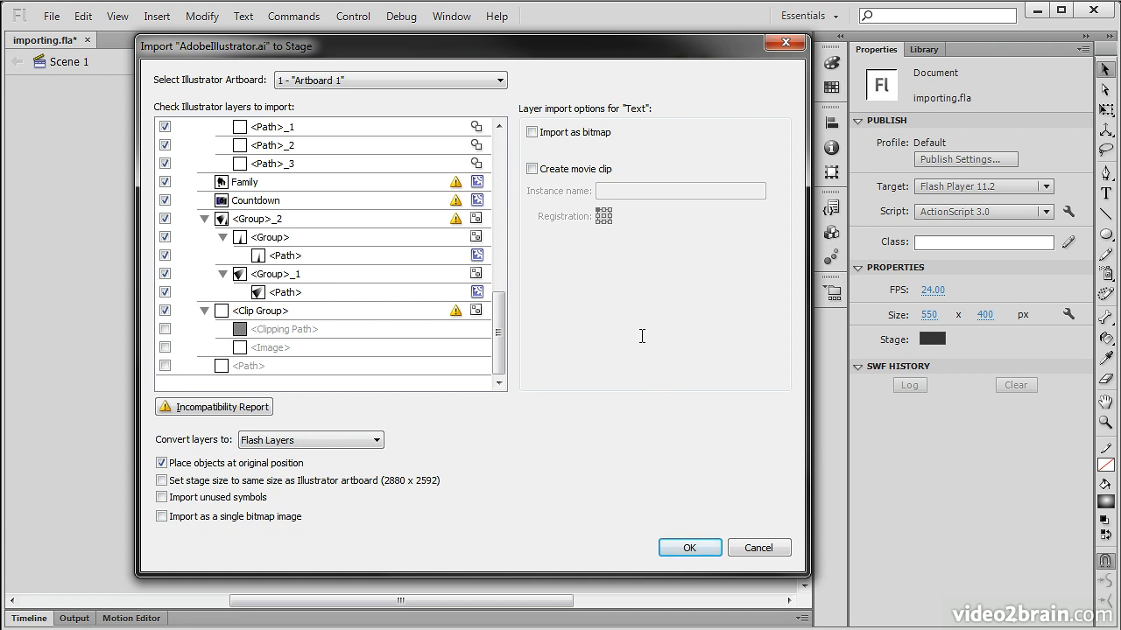
Set the "Iriure Velit Esse..." text to import as a movie clip with the instance name Text001
{"action": "left_click_drag", "start_coordinate": [494, 320], "coordinate": [503, 155]}
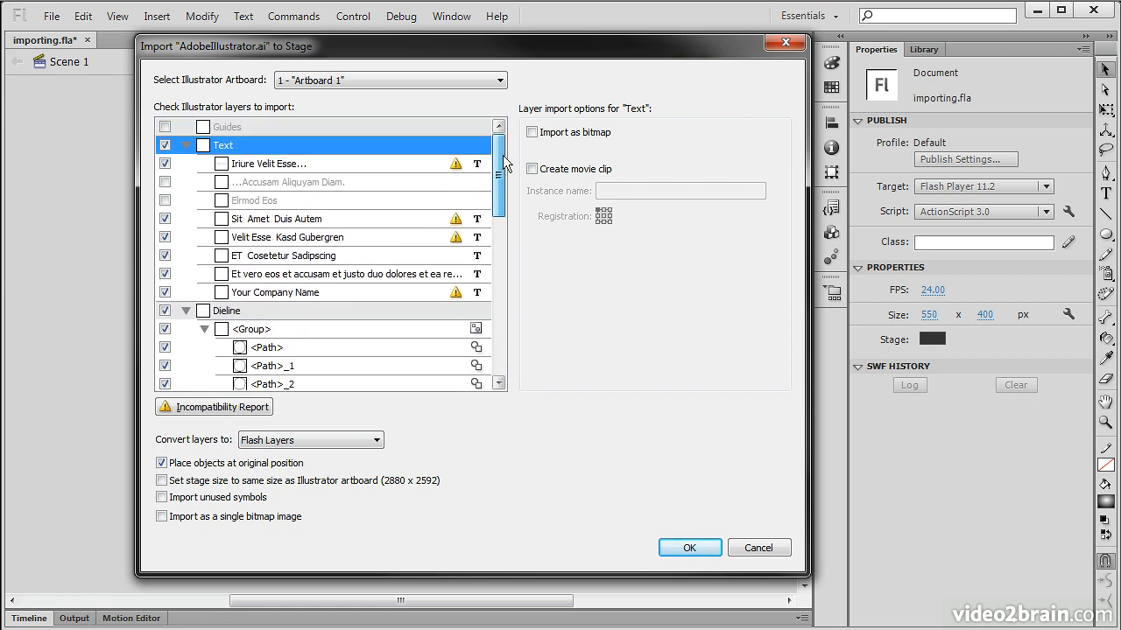
{"action": "left_click", "coordinate": [364, 162]}
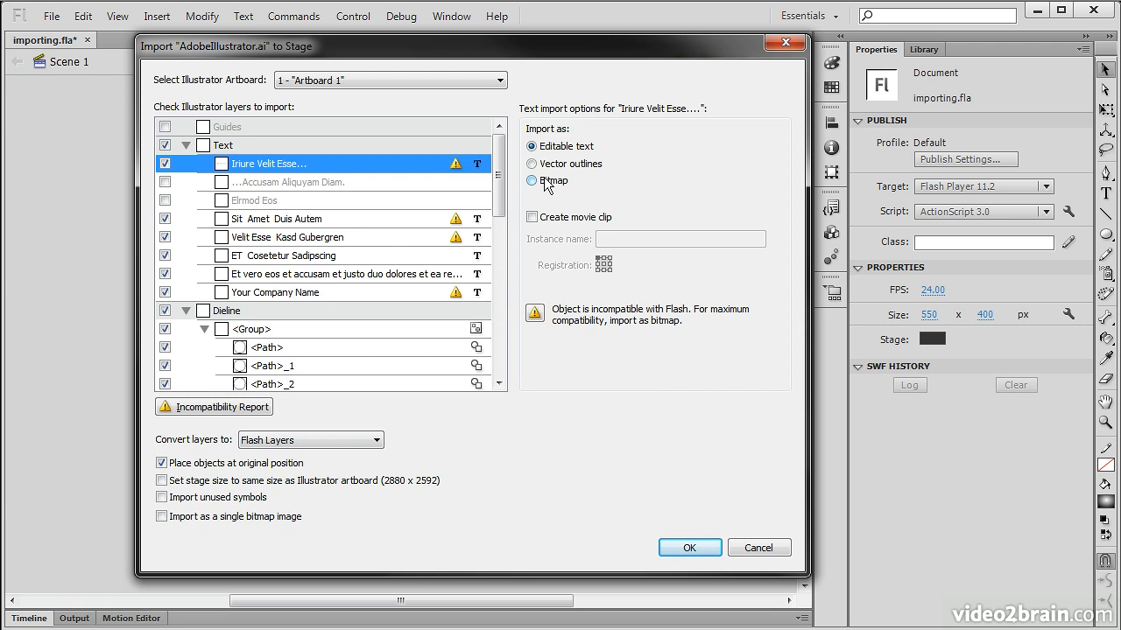
{"action": "left_click", "coordinate": [532, 217]}
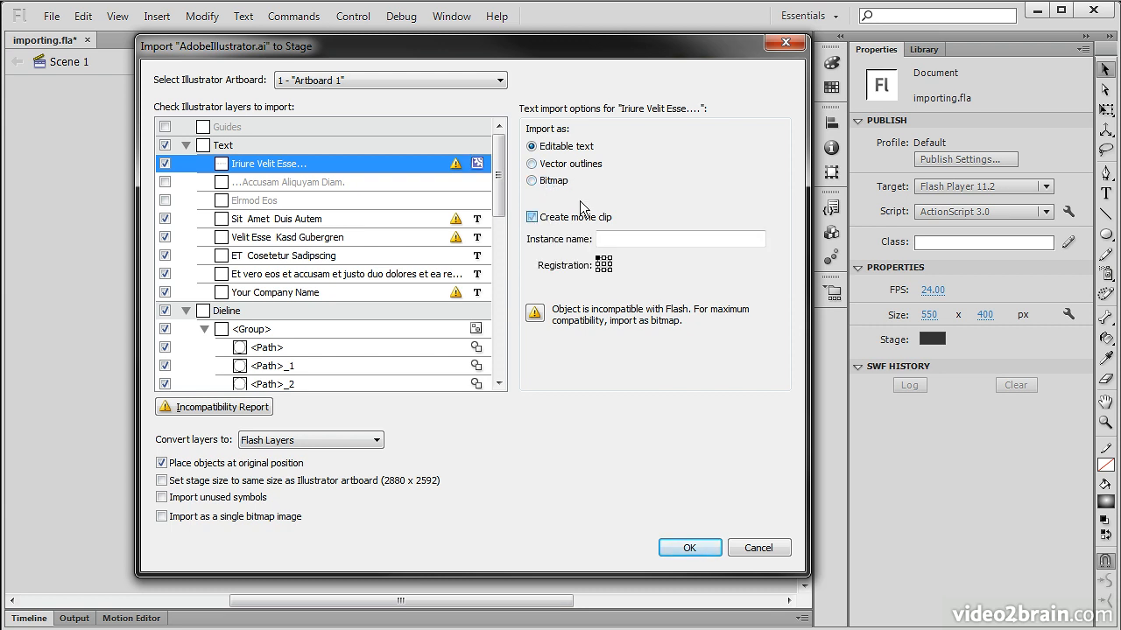
{"action": "left_click", "coordinate": [619, 238]}
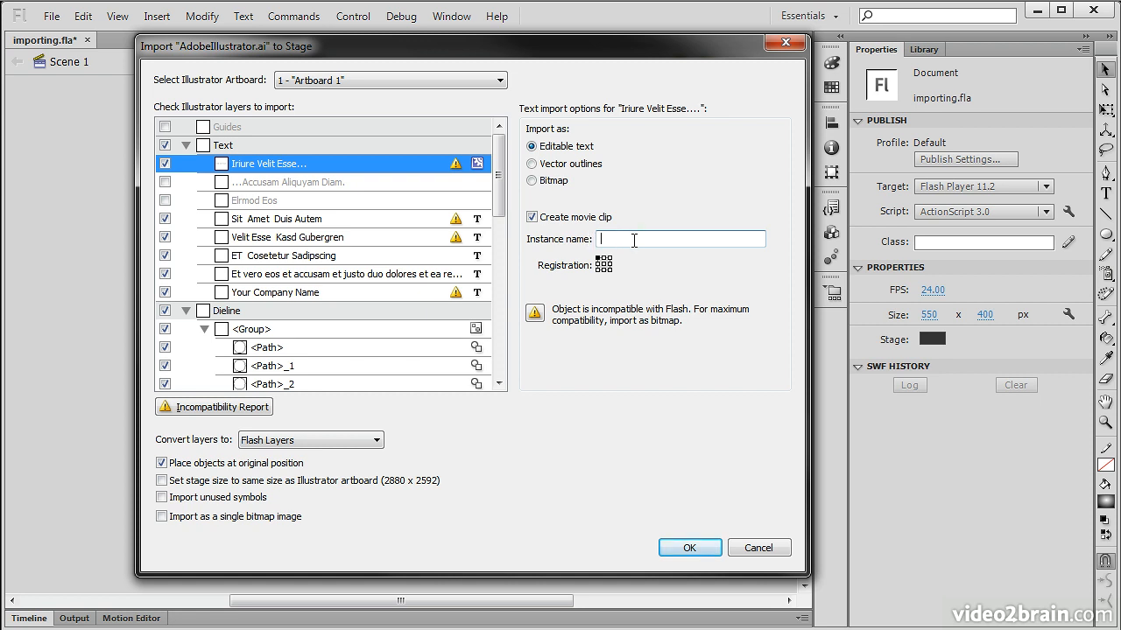
{"action": "type", "text": "Text001"}
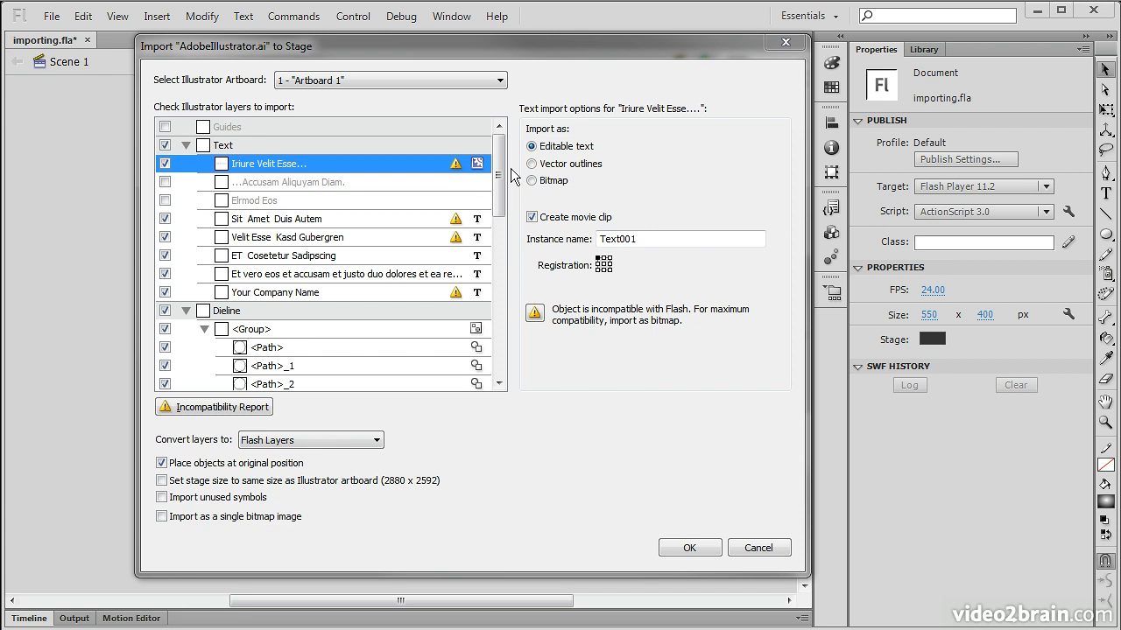
Exclude the "ET Cosetetur Sadipscing", "Et vero eos et accusam..." and "Your Company Name" texts from the import
{"action": "left_click", "coordinate": [165, 201]}
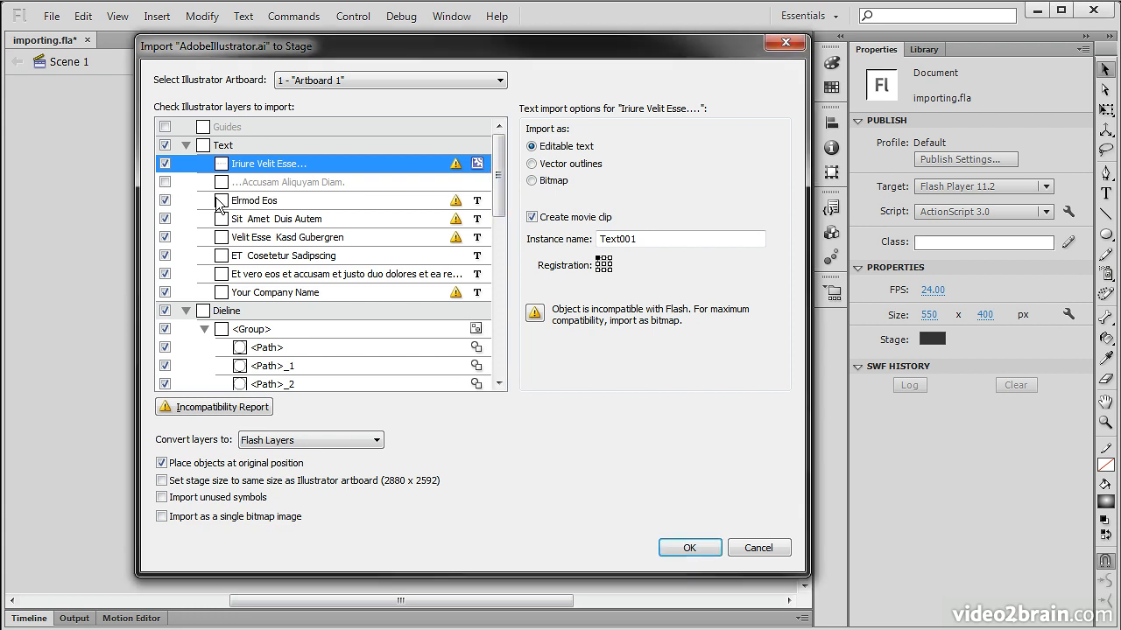
{"action": "left_click", "coordinate": [165, 200]}
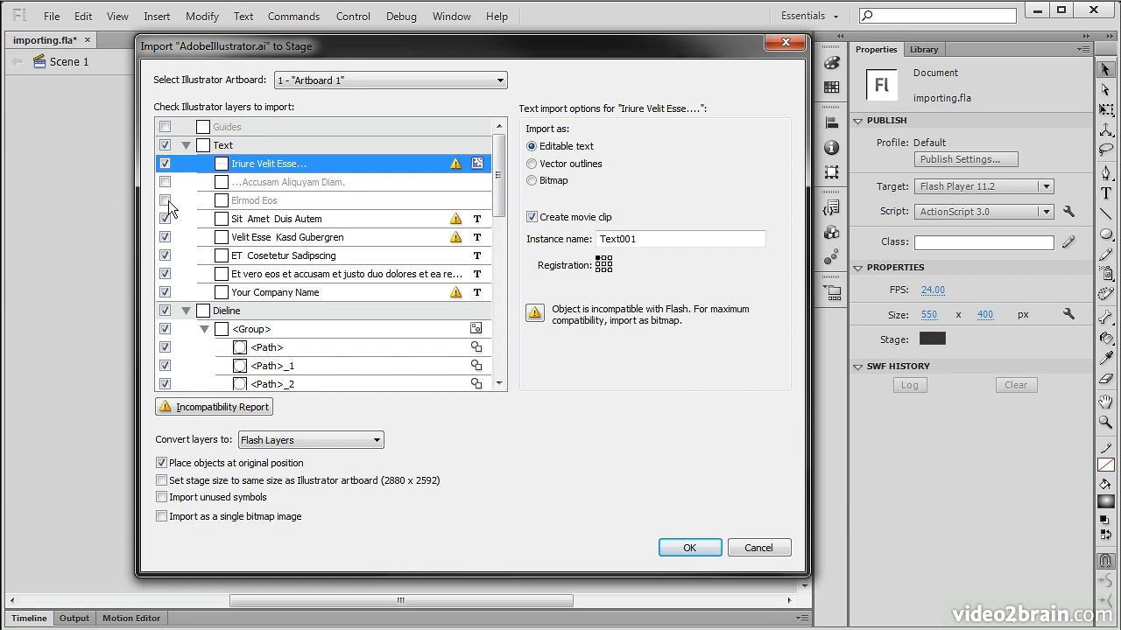
{"action": "left_click", "coordinate": [165, 292]}
{"action": "left_click", "coordinate": [165, 274]}
{"action": "left_click", "coordinate": [165, 256]}
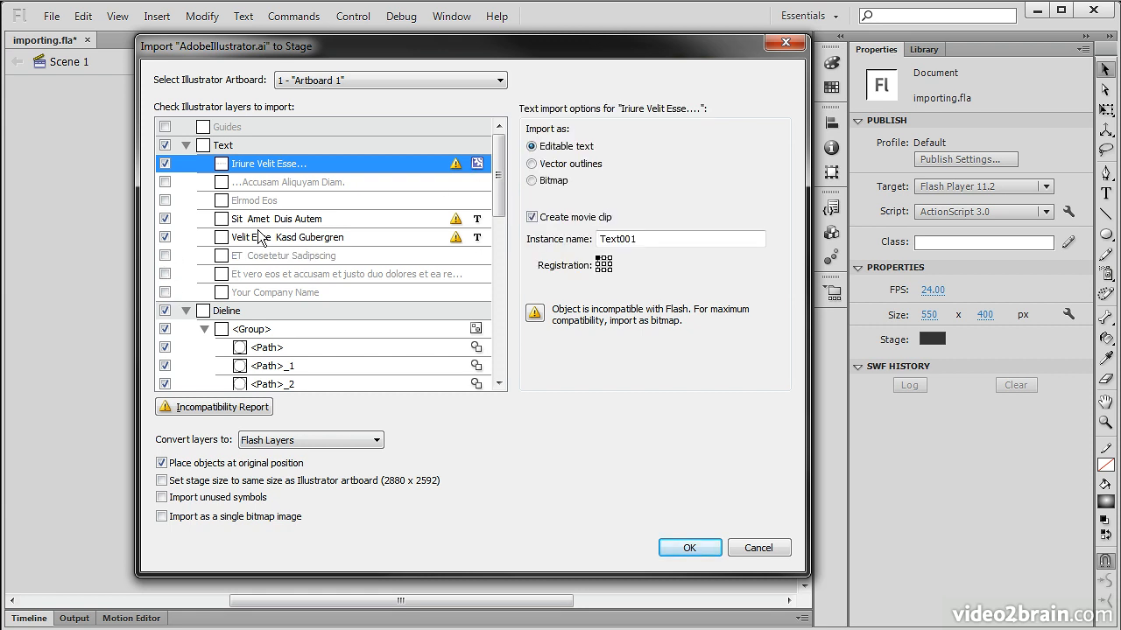
Try excluding the Dieline layer and its group from the import
{"action": "left_click_drag", "start_coordinate": [499, 187], "coordinate": [500, 228]}
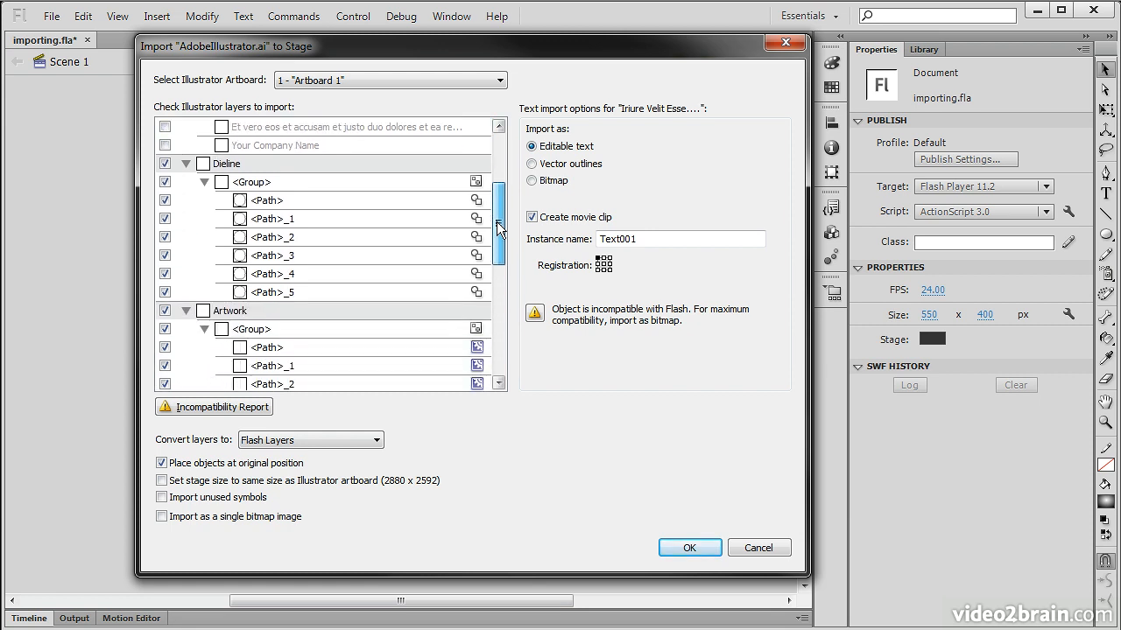
{"action": "left_click", "coordinate": [164, 163]}
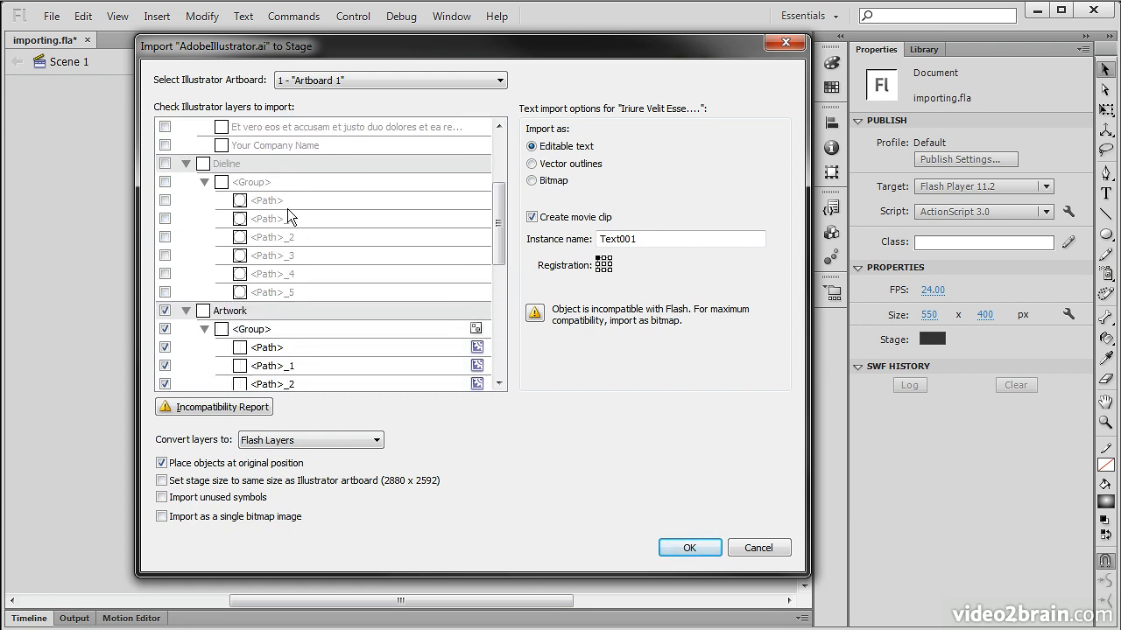
{"action": "left_click", "coordinate": [164, 164]}
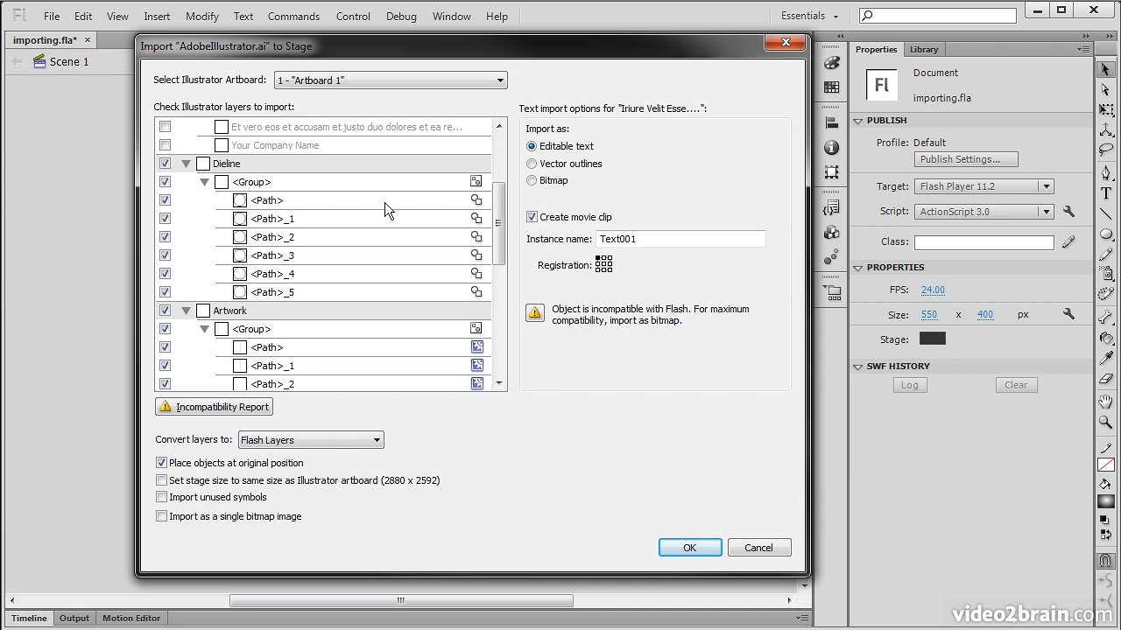
{"action": "left_click", "coordinate": [165, 181]}
{"action": "left_click", "coordinate": [164, 181]}
Set the first path in the Dieline group to import as a bitmap
{"action": "left_click", "coordinate": [483, 202]}
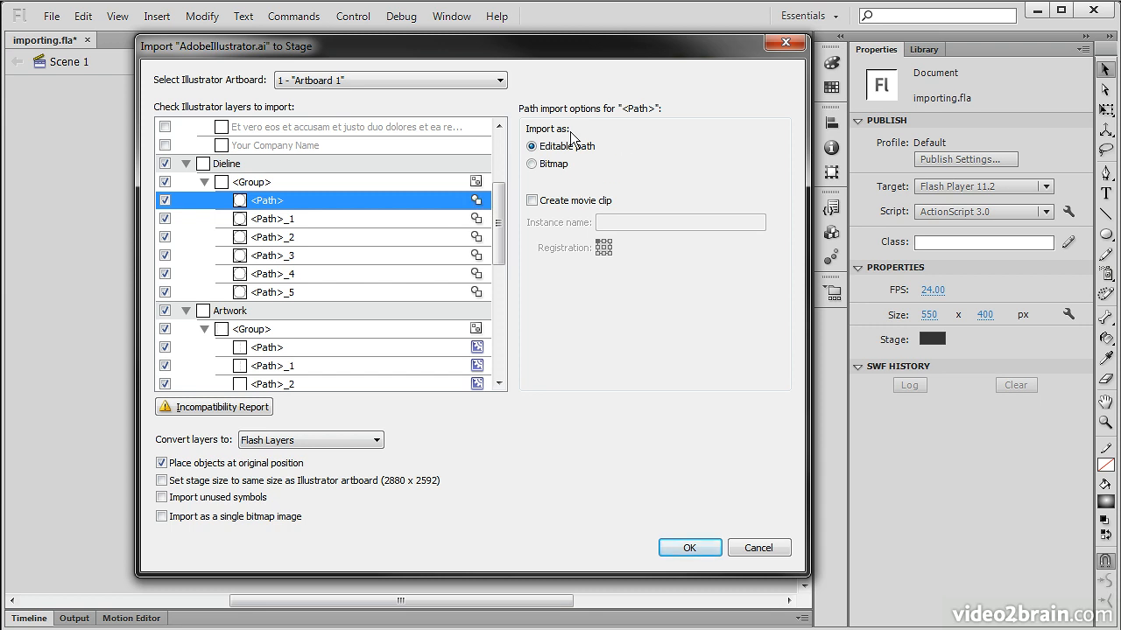
{"action": "left_click", "coordinate": [532, 165]}
{"action": "left_click_drag", "start_coordinate": [498, 214], "coordinate": [477, 322]}
{"action": "scroll", "coordinate": [477, 324], "scroll_direction": "down", "scroll_amount": 1}
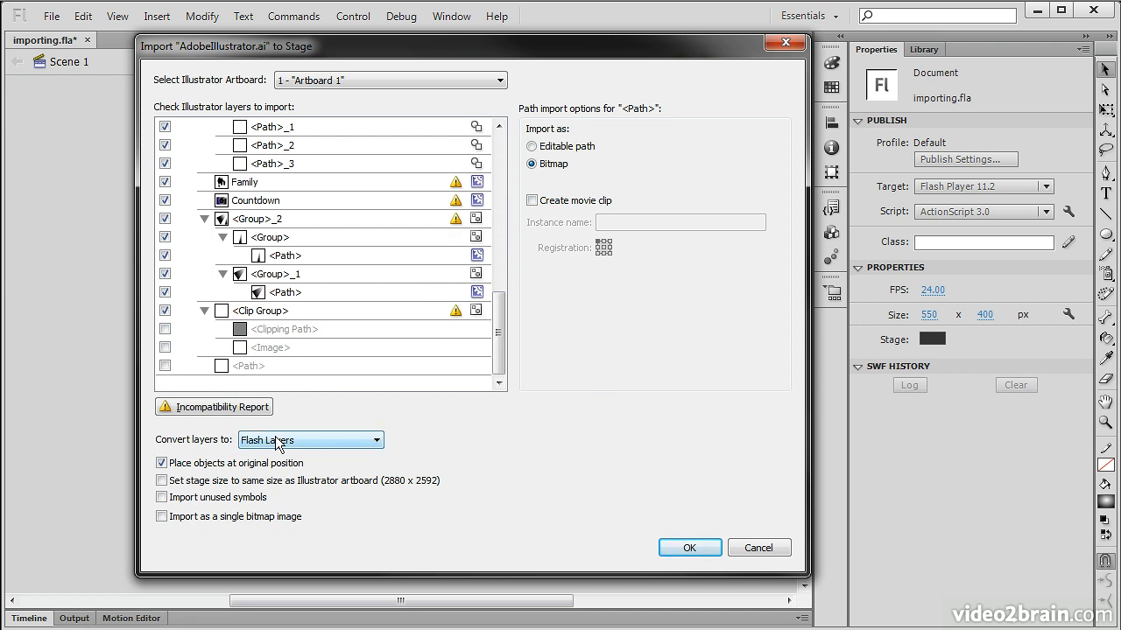
Convert the layers to Flash Layers, match the stage size to the Illustrator artboard, and run the import
{"action": "left_click", "coordinate": [376, 440]}
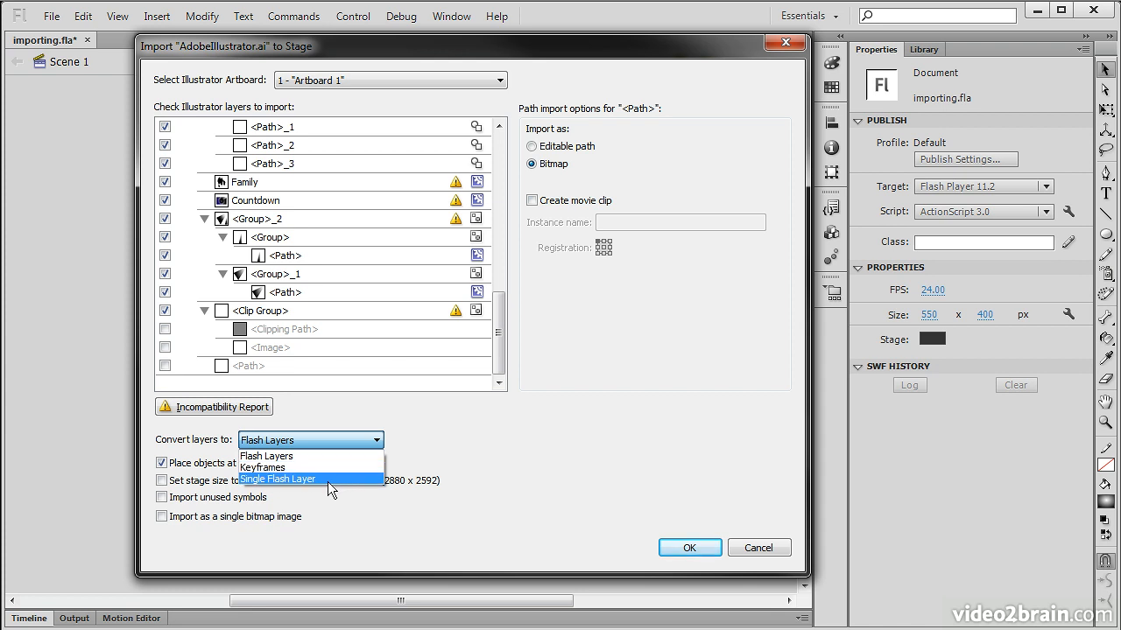
{"action": "left_click", "coordinate": [297, 456]}
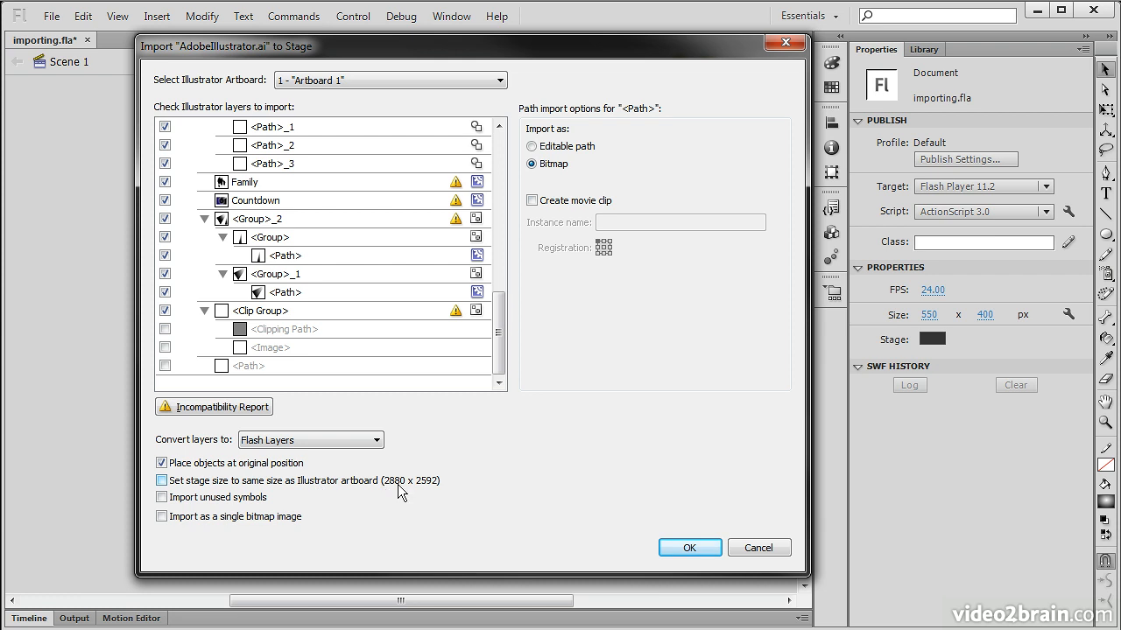
{"action": "left_click", "coordinate": [161, 481]}
{"action": "left_click", "coordinate": [688, 549]}
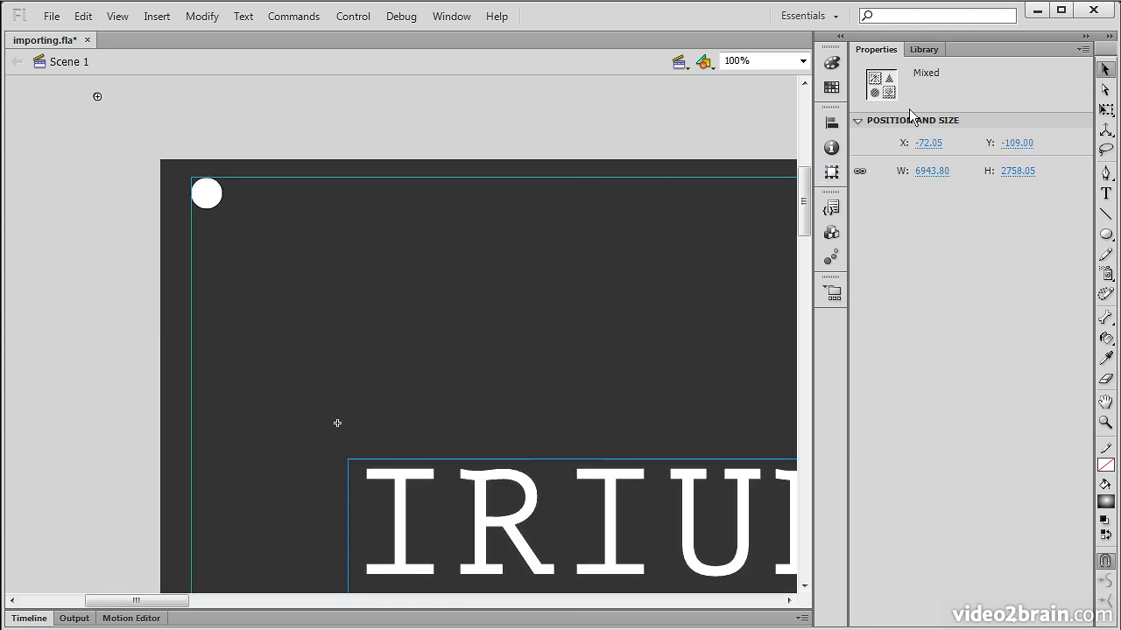
Check the new stage size and inspect the properties of the family silhouette and the "IRIURE VELIT ESSE..." movie clip across the imported artwork
{"action": "left_click", "coordinate": [790, 134]}
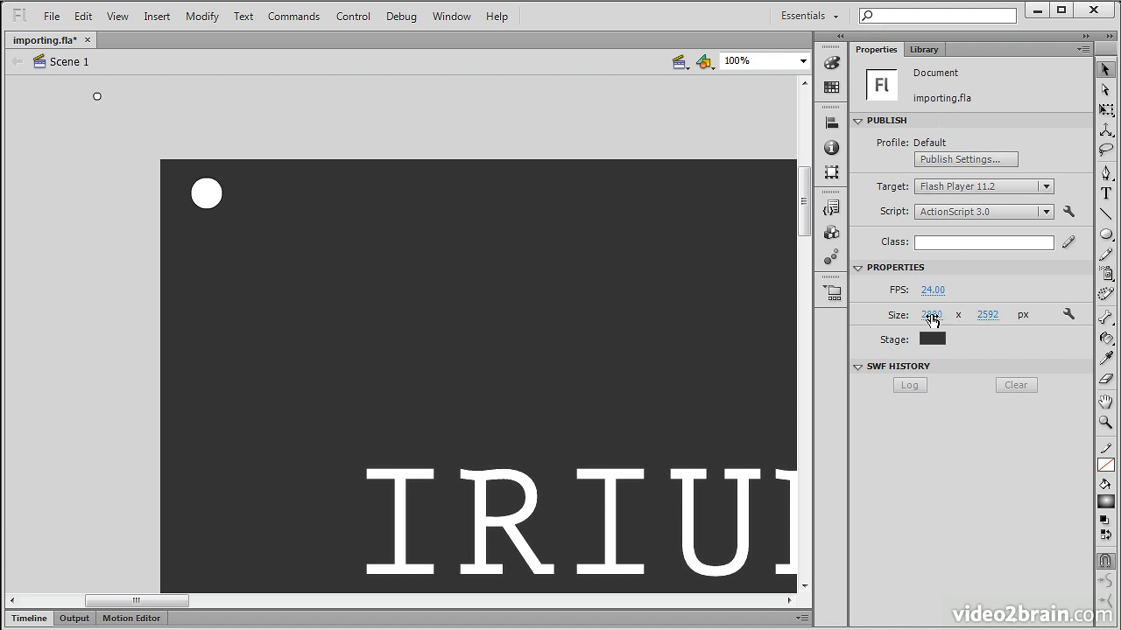
{"action": "left_click", "coordinate": [802, 60]}
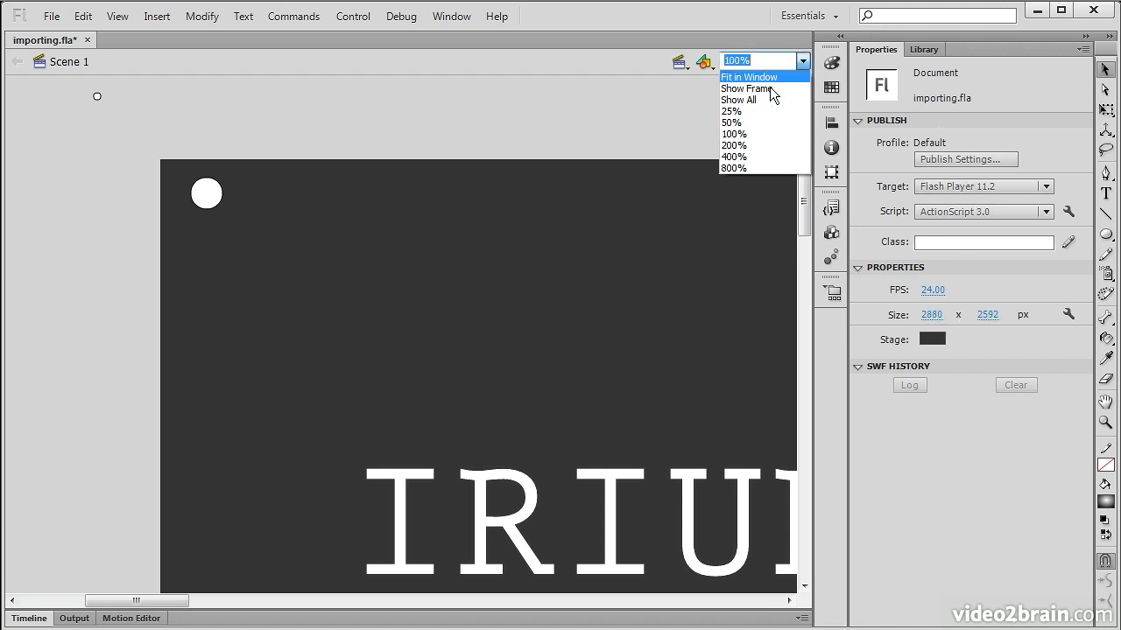
{"action": "left_click", "coordinate": [770, 101]}
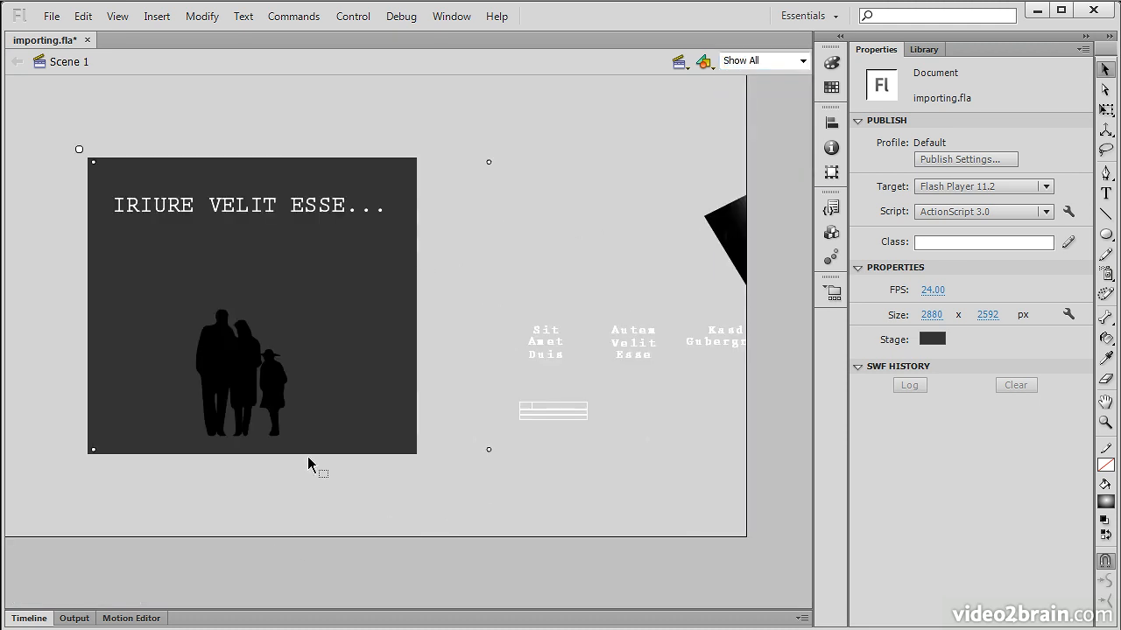
{"action": "left_click", "coordinate": [261, 368]}
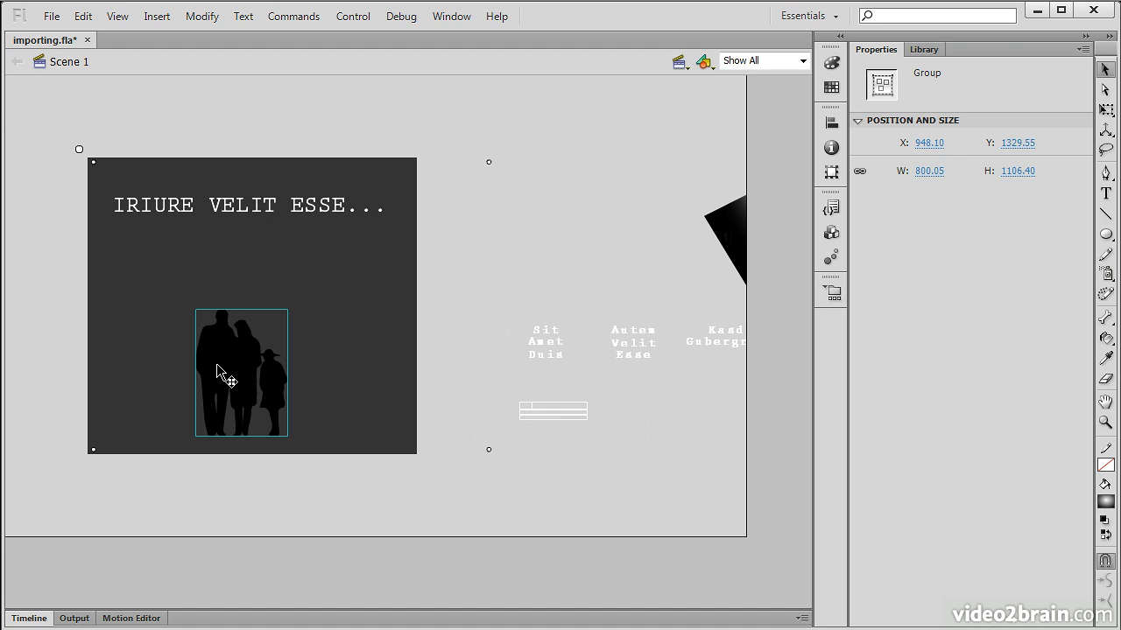
{"action": "left_click", "coordinate": [322, 209]}
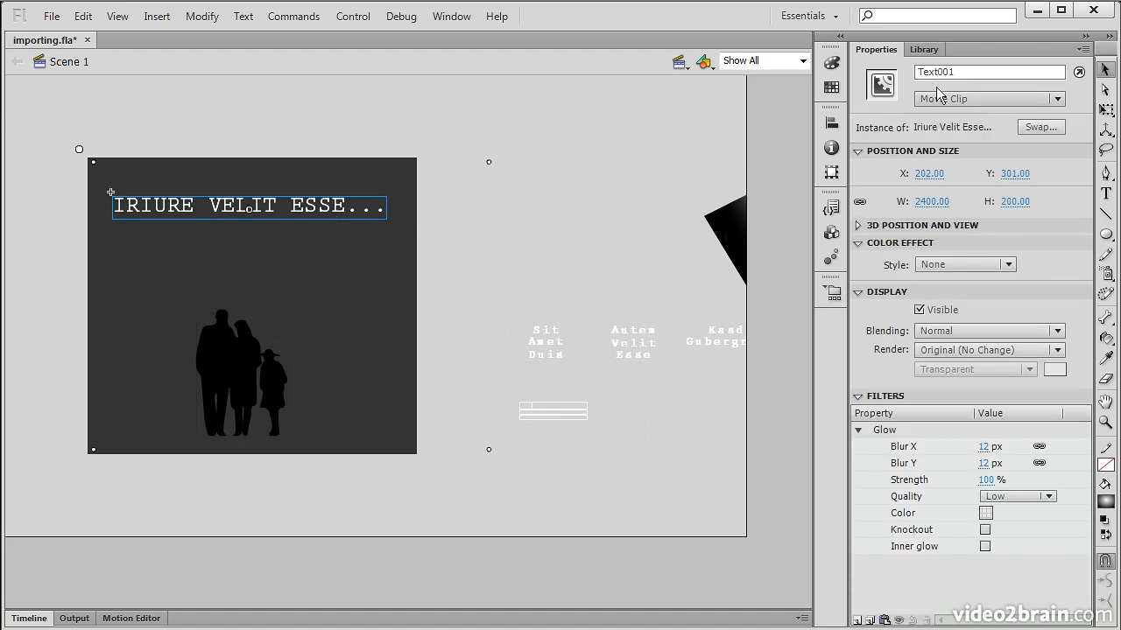
{"action": "left_click_drag", "start_coordinate": [970, 76], "coordinate": [907, 74]}
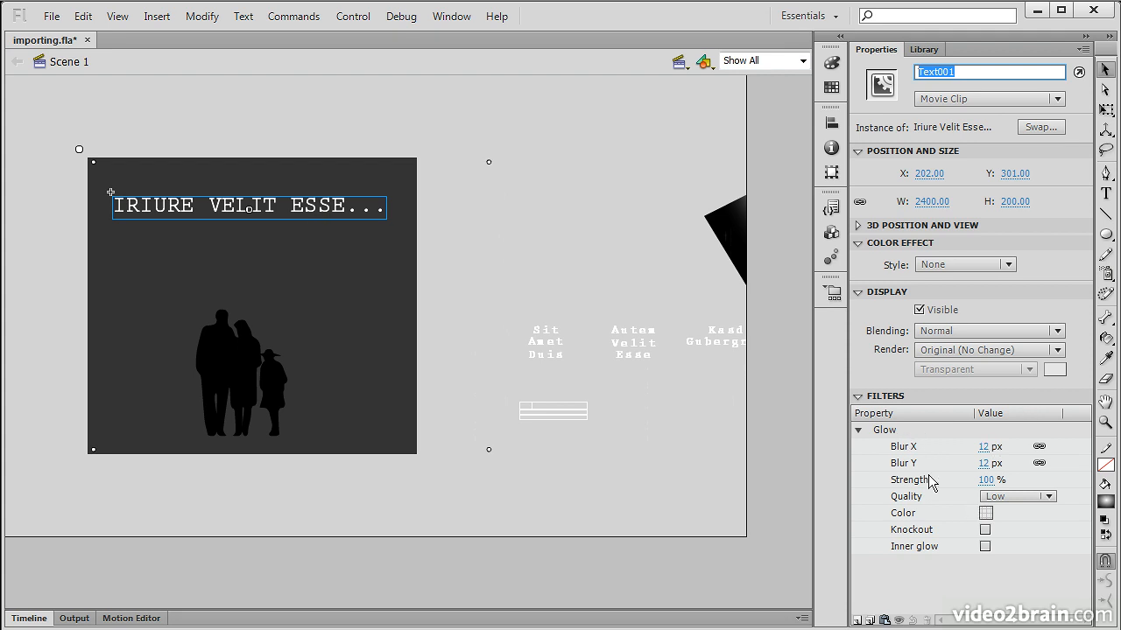
Select all the imported Illustrator artwork on the stage and remove it
{"action": "left_click", "coordinate": [242, 377]}
{"action": "left_click", "coordinate": [546, 539]}
{"action": "key", "text": "ctrl+a"}
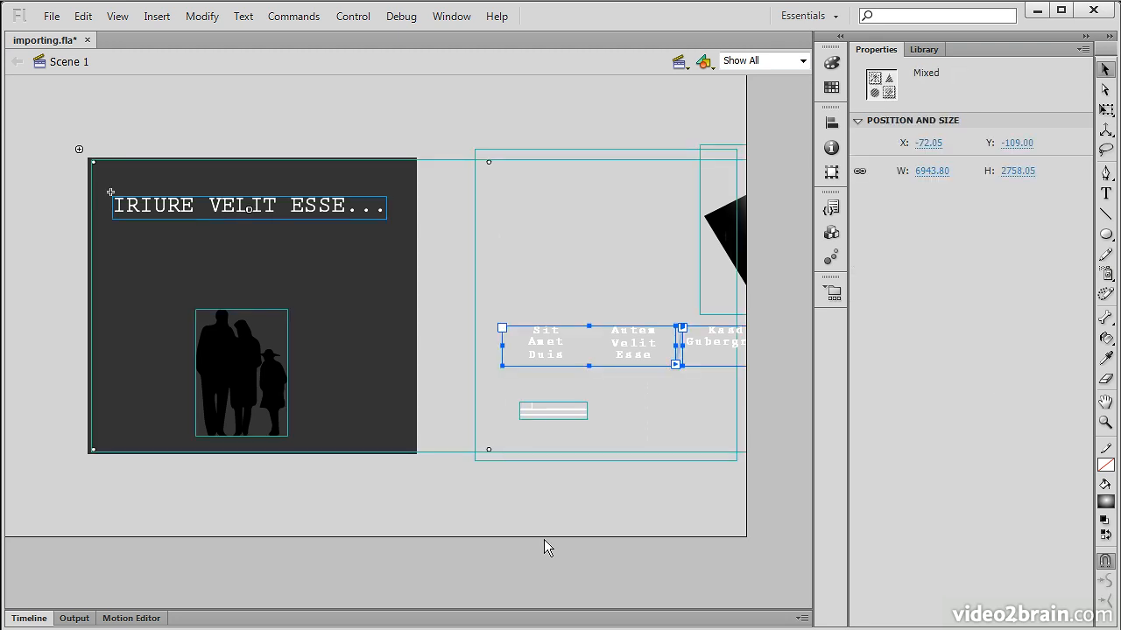
{"action": "key", "text": "Delete"}
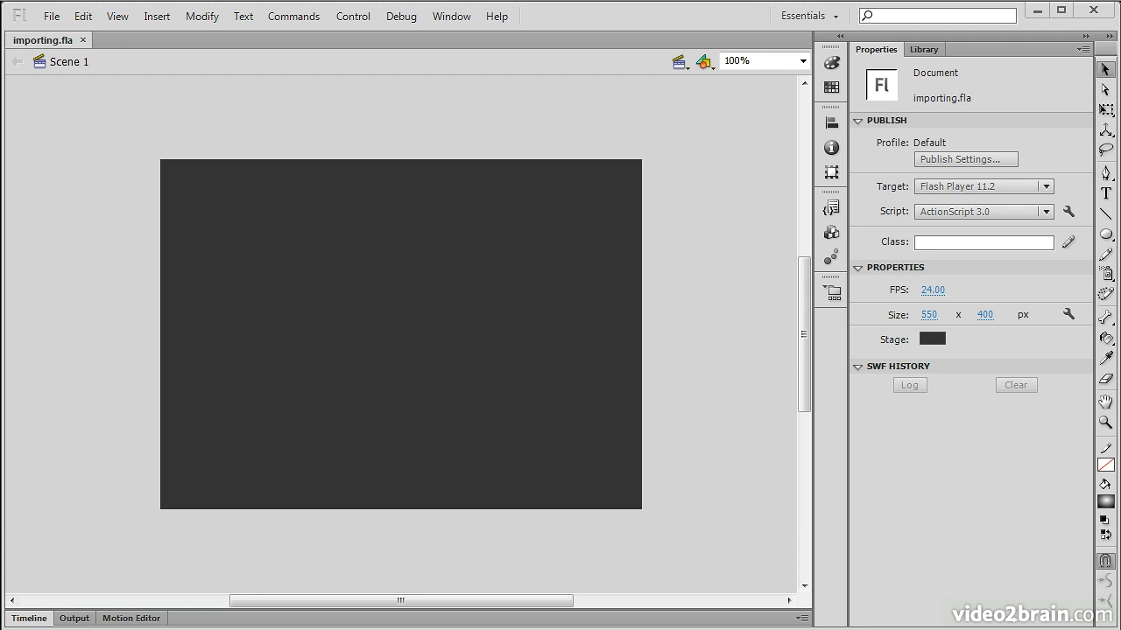
Start importing AdobePhotoshop.psd to the stage and show the import options of the bloodletshadows layer
{"action": "left_click_drag", "start_coordinate": [302, 298], "coordinate": [387, 338]}
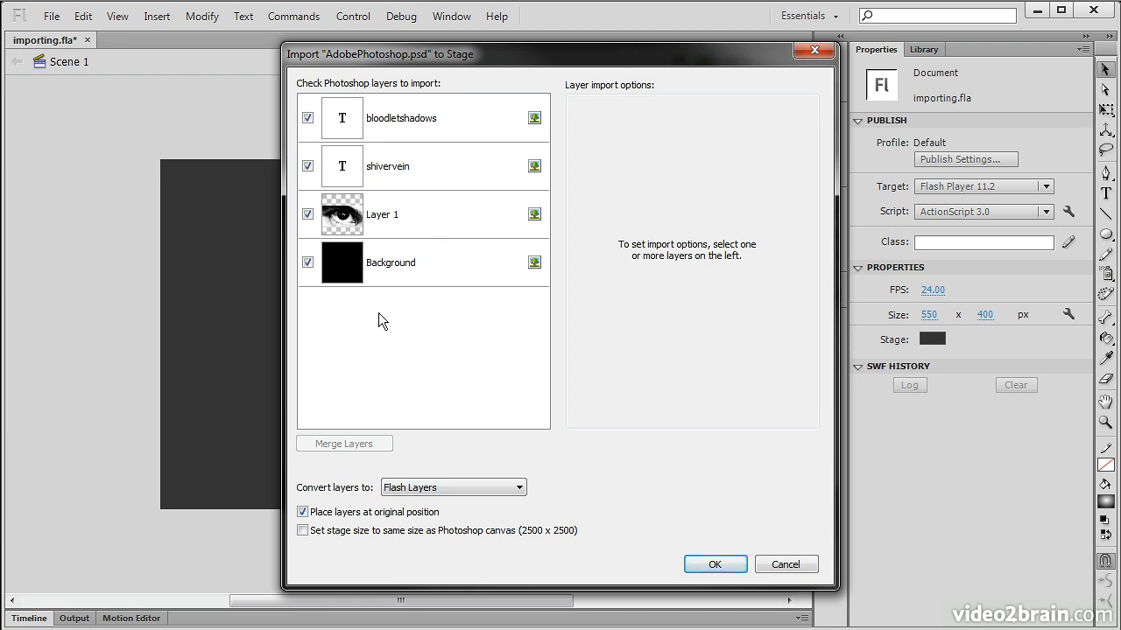
{"action": "left_click", "coordinate": [466, 112]}
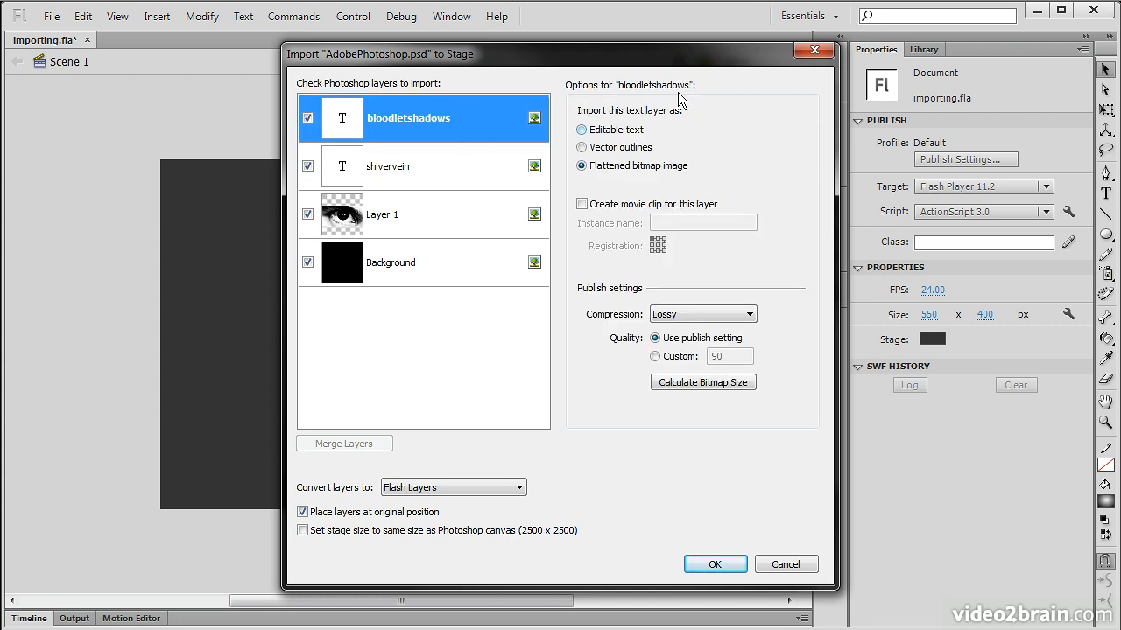
Try excluding the bloodletshadows layer and Layer 1 from the Photoshop import
{"action": "left_click", "coordinate": [308, 118]}
{"action": "left_click", "coordinate": [307, 213]}
{"action": "left_click", "coordinate": [307, 214]}
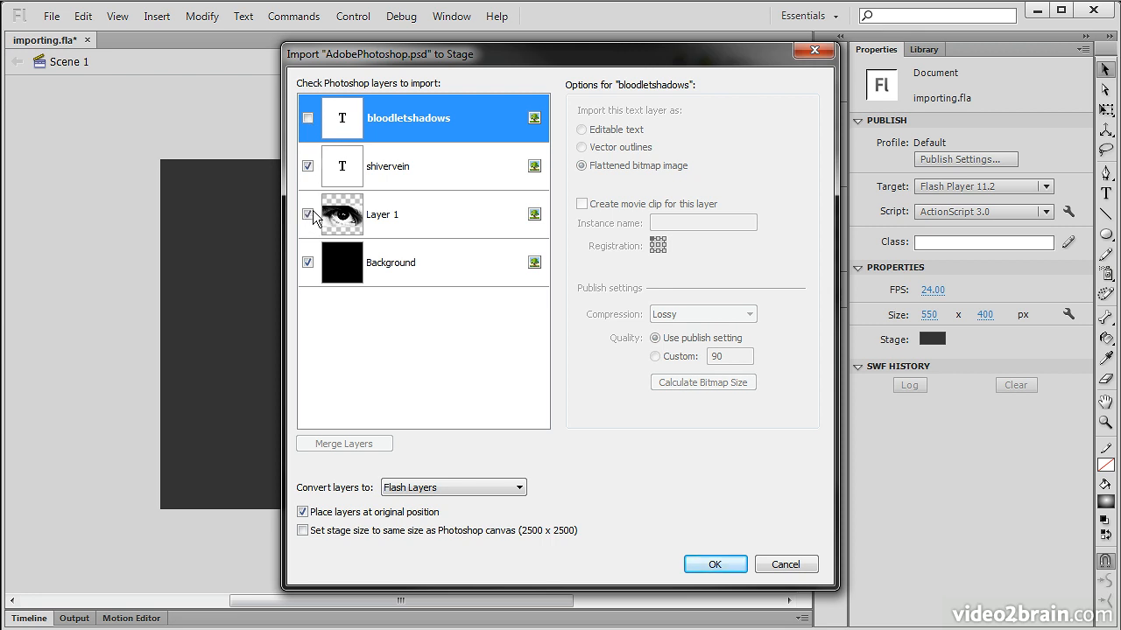
{"action": "left_click", "coordinate": [307, 117]}
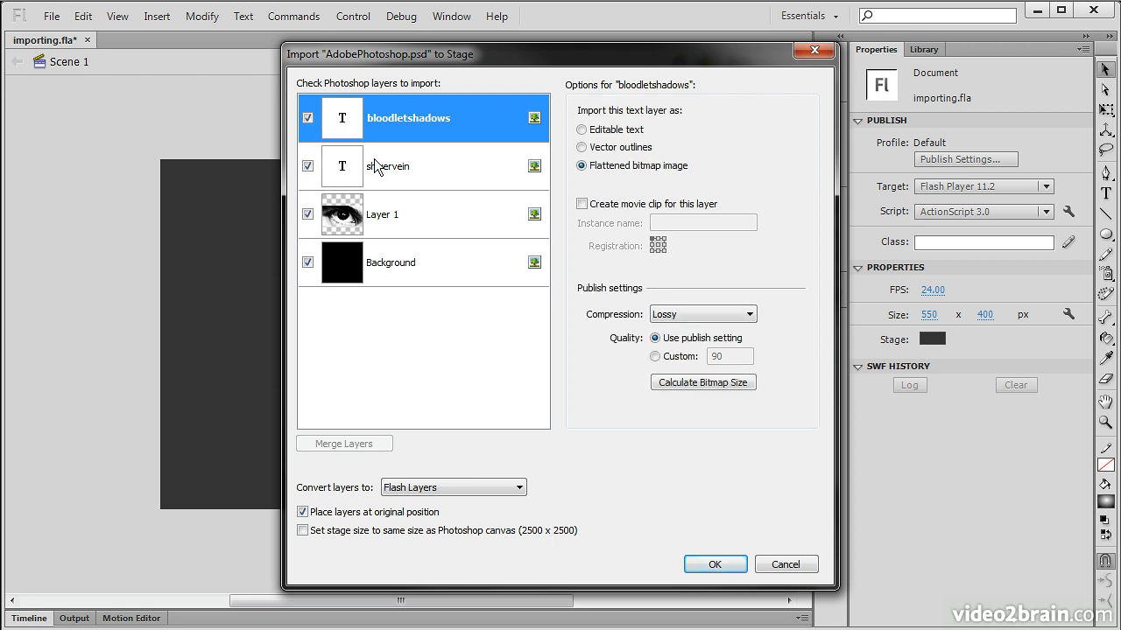
Set the bloodletshadows text layer to import as editable text and the shivervein text layer as vector outlines
{"action": "left_click", "coordinate": [602, 131]}
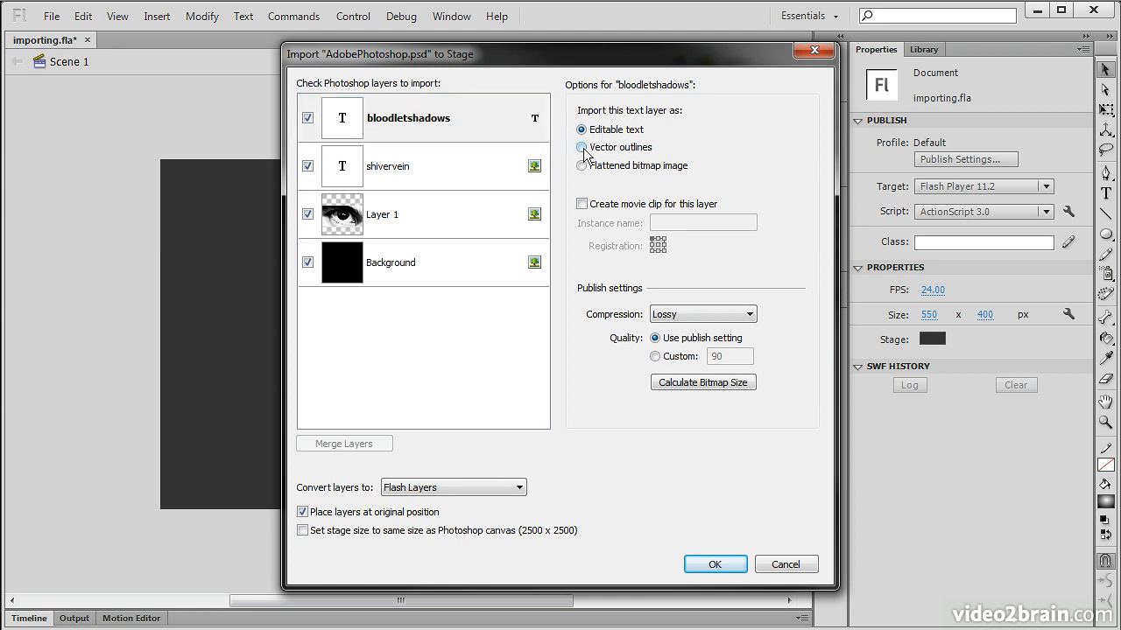
{"action": "left_click", "coordinate": [582, 147]}
{"action": "left_click", "coordinate": [582, 167]}
{"action": "left_click", "coordinate": [582, 204]}
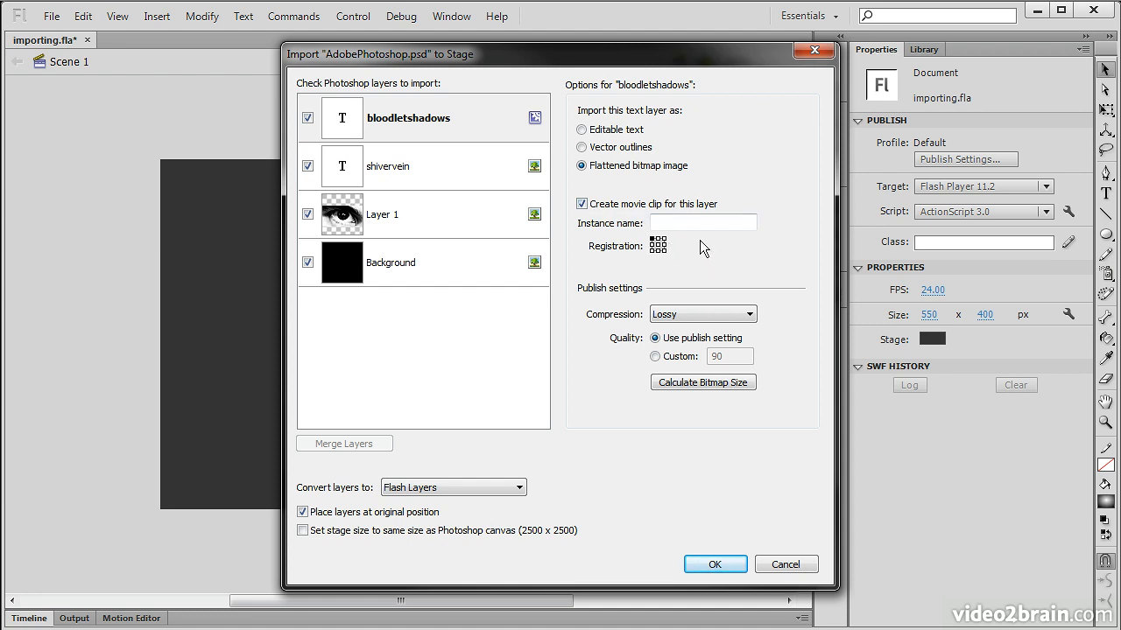
{"action": "left_click", "coordinate": [583, 204]}
{"action": "left_click", "coordinate": [593, 129]}
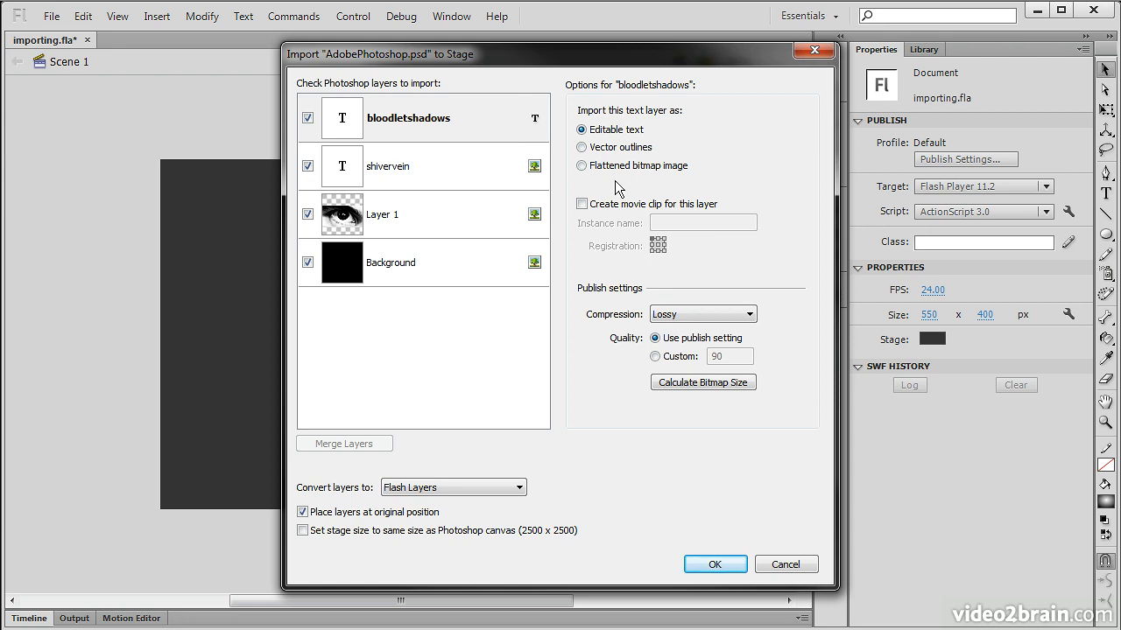
{"action": "left_click", "coordinate": [451, 168]}
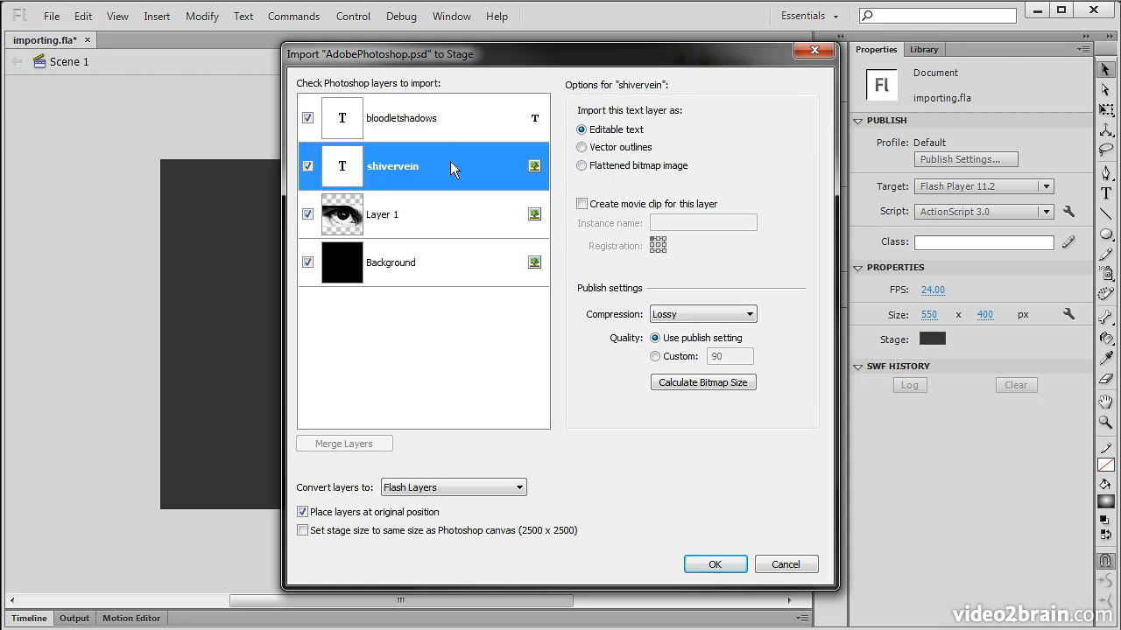
{"action": "left_click", "coordinate": [582, 147]}
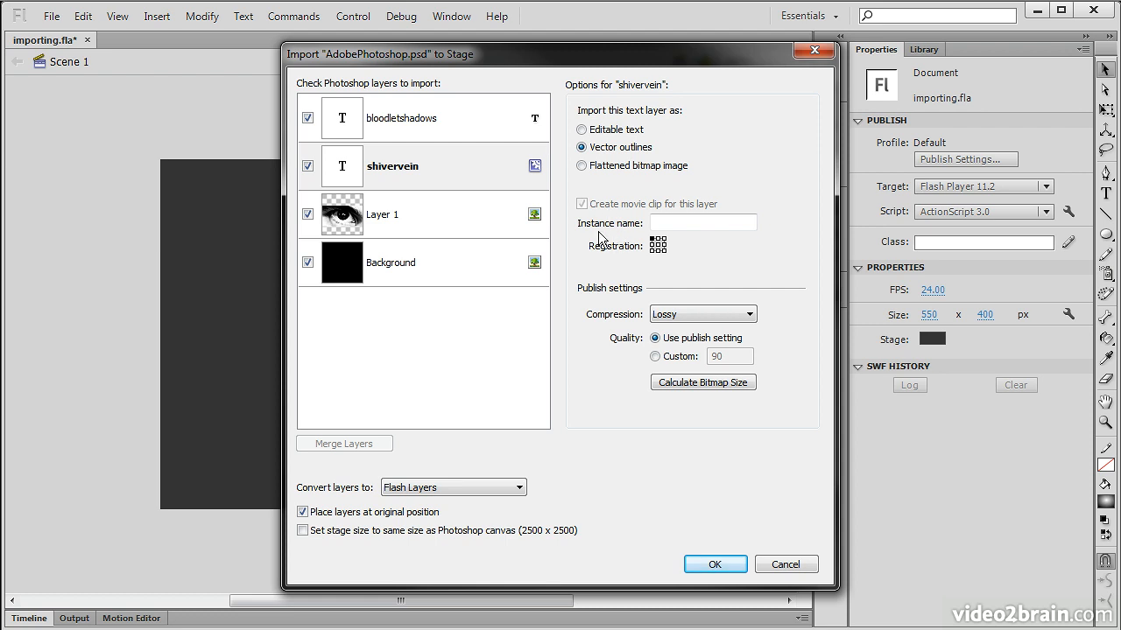
Review the compression and quality options of Layer 1 and calculate its bitmap size
{"action": "left_click", "coordinate": [445, 224]}
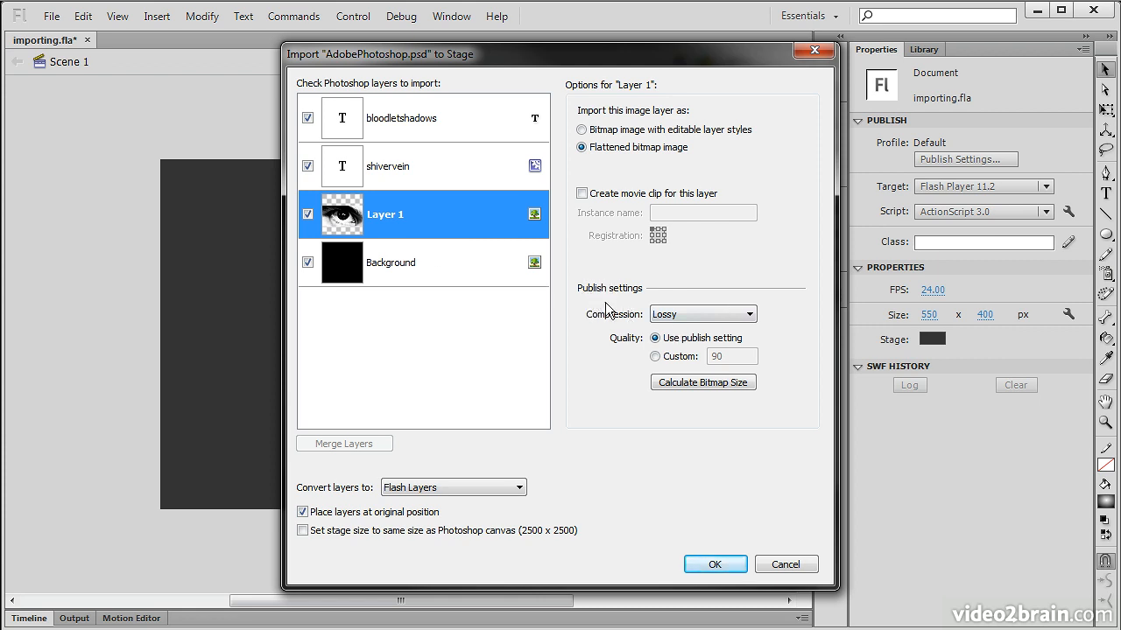
{"action": "left_click", "coordinate": [738, 313]}
{"action": "left_click", "coordinate": [714, 330]}
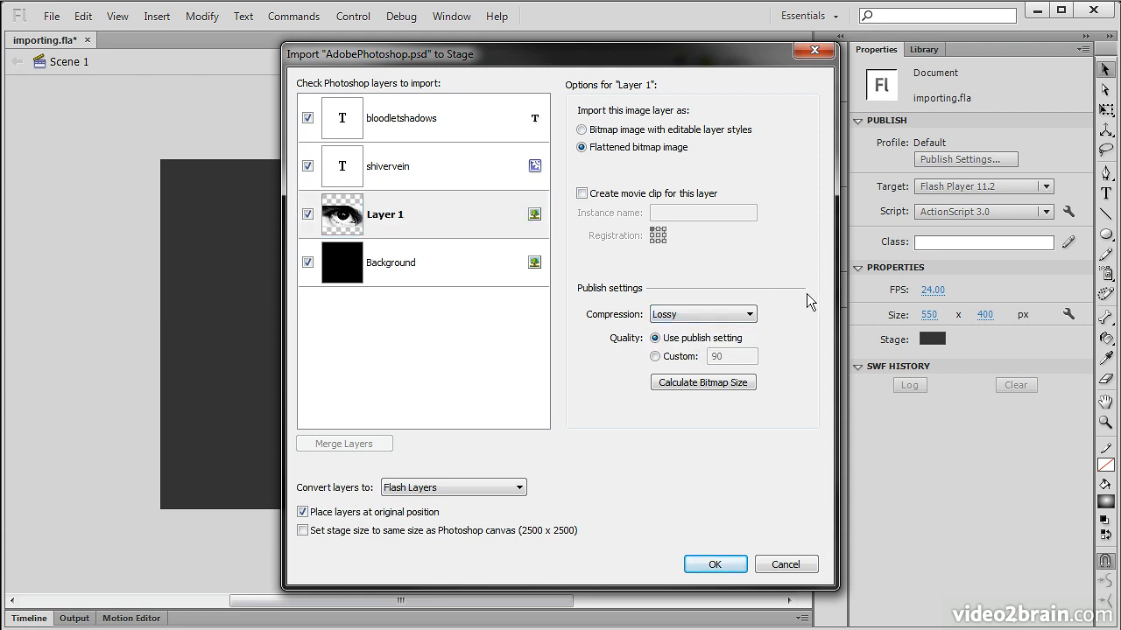
{"action": "left_click", "coordinate": [656, 356]}
{"action": "left_click", "coordinate": [655, 338]}
{"action": "left_click", "coordinate": [714, 385]}
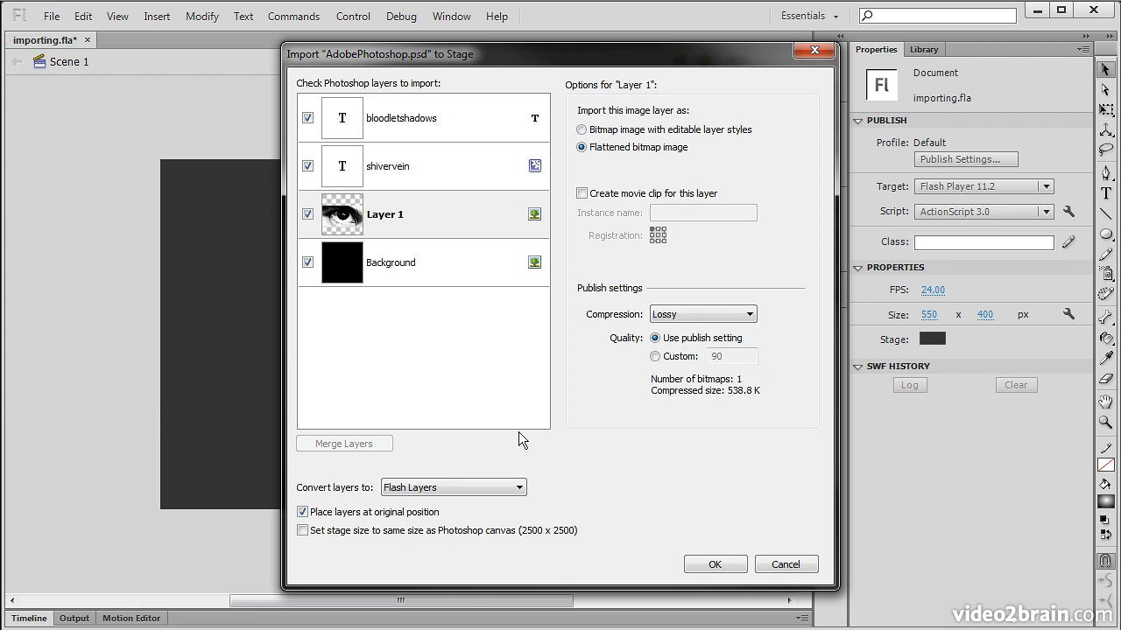
Keep the layers converting to Flash Layers, match the stage size to the 2500 x 2500 Photoshop canvas, and run the import
{"action": "left_click", "coordinate": [458, 487]}
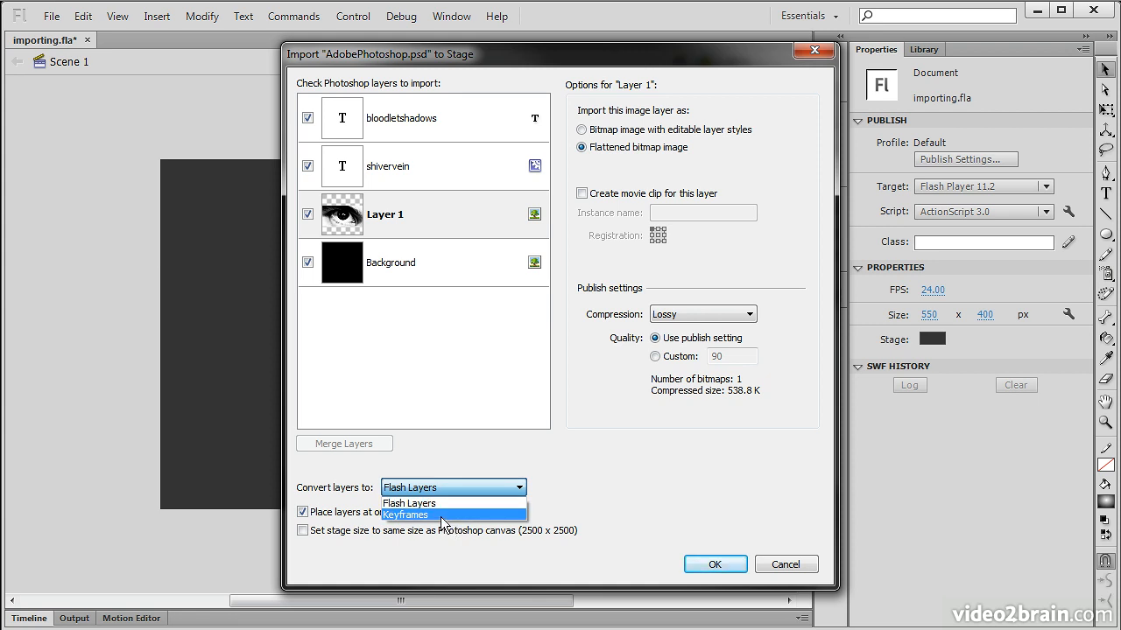
{"action": "left_click", "coordinate": [591, 491]}
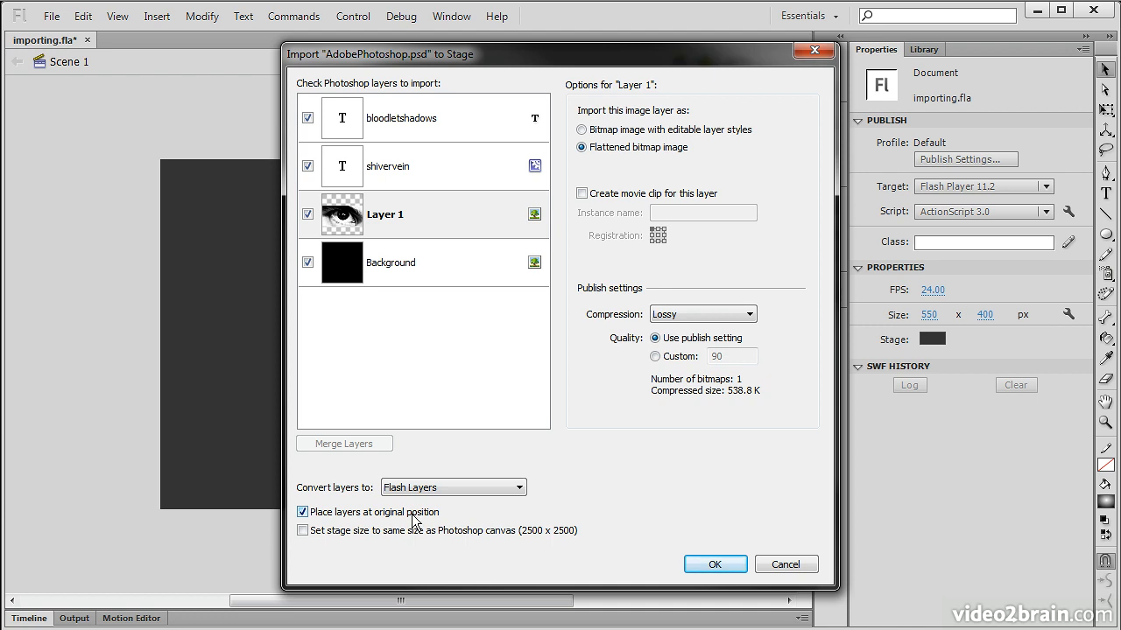
{"action": "left_click", "coordinate": [303, 531]}
{"action": "left_click", "coordinate": [716, 564]}
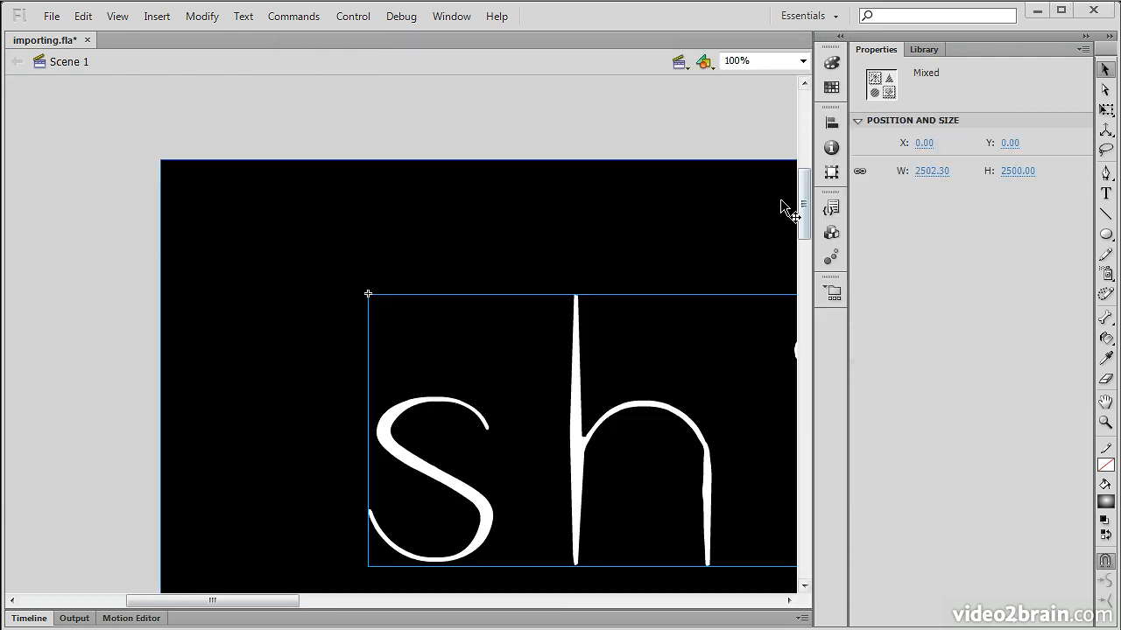
Fit the artwork in the window and inspect the properties of the background, the shivervein movie clip and the bloodletshadows text
{"action": "left_click", "coordinate": [801, 60]}
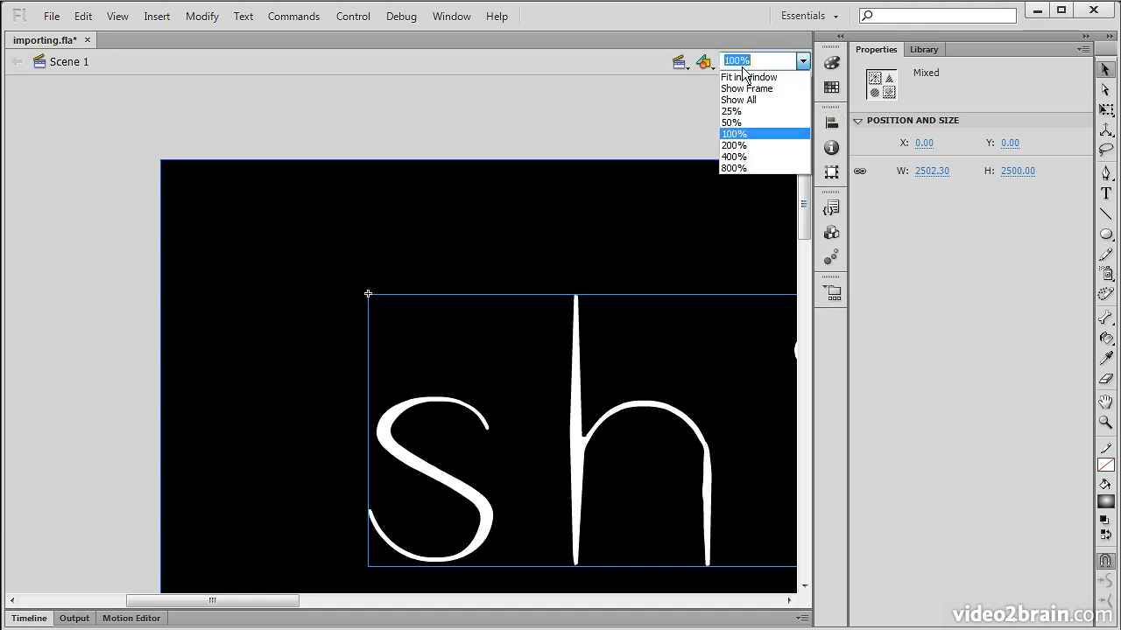
{"action": "left_click", "coordinate": [759, 77]}
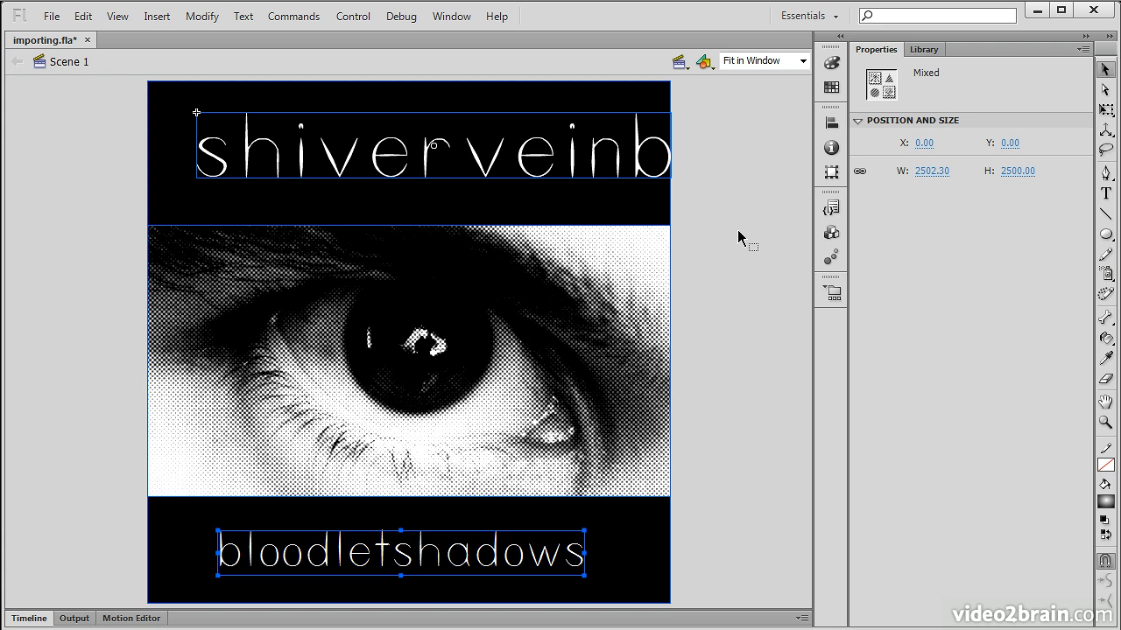
{"action": "left_click", "coordinate": [730, 236]}
{"action": "left_click", "coordinate": [514, 158]}
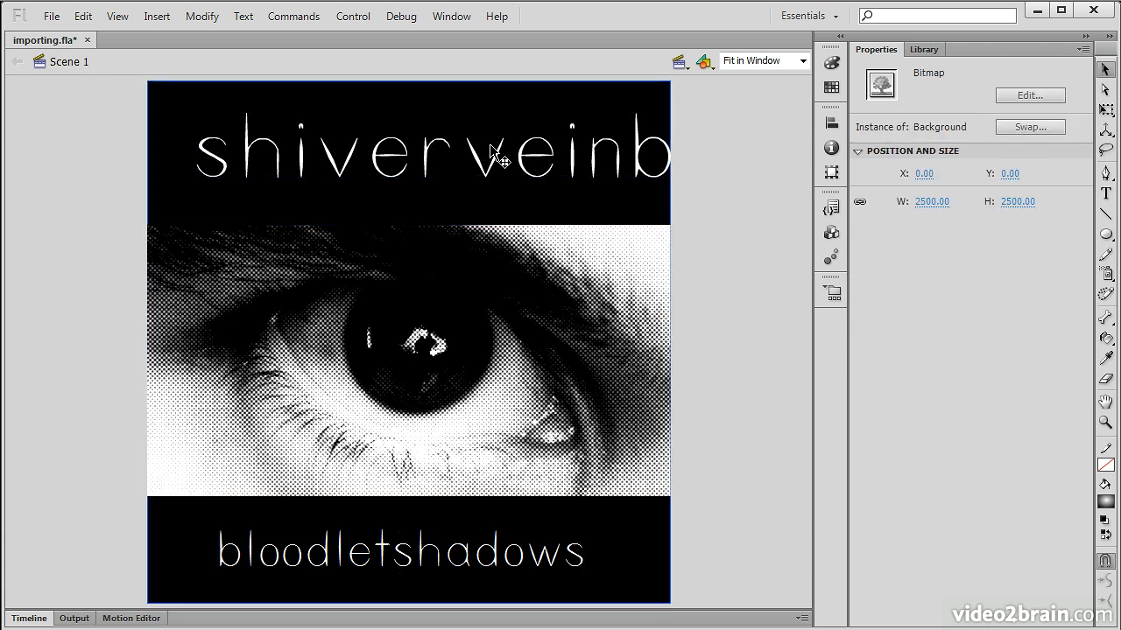
{"action": "left_click", "coordinate": [431, 166]}
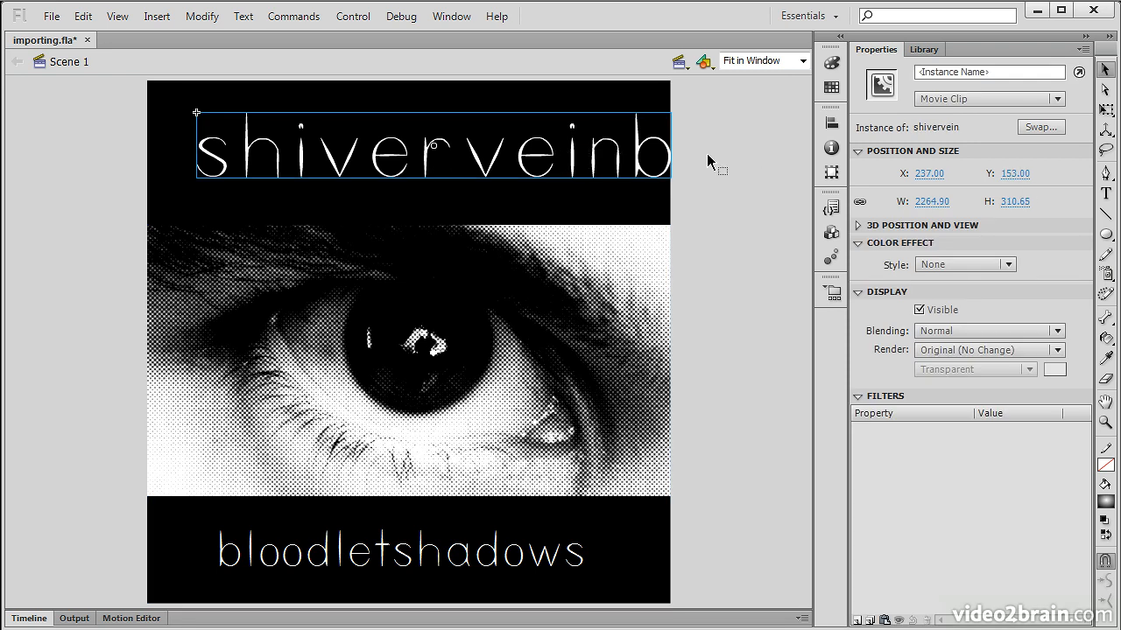
{"action": "left_click", "coordinate": [388, 563]}
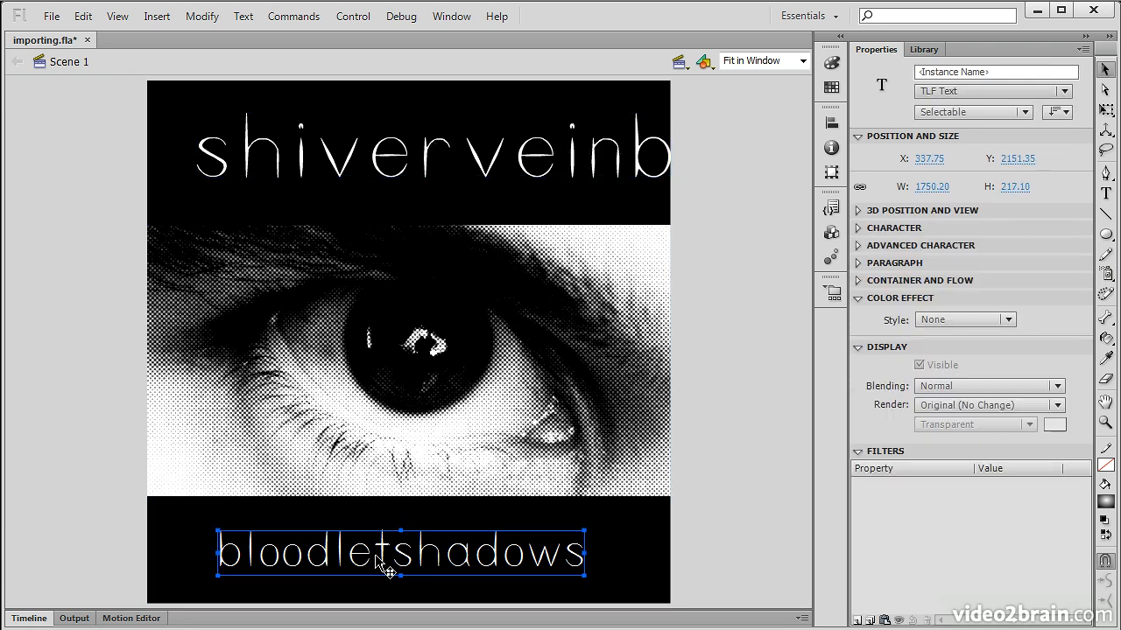
{"action": "left_click", "coordinate": [497, 177]}
{"action": "left_click", "coordinate": [479, 574]}
Shorten the "bloodletshadows" text to "bloodletsha" and return to the Selection tool
{"action": "double_click", "coordinate": [385, 554]}
{"action": "left_click", "coordinate": [445, 559]}
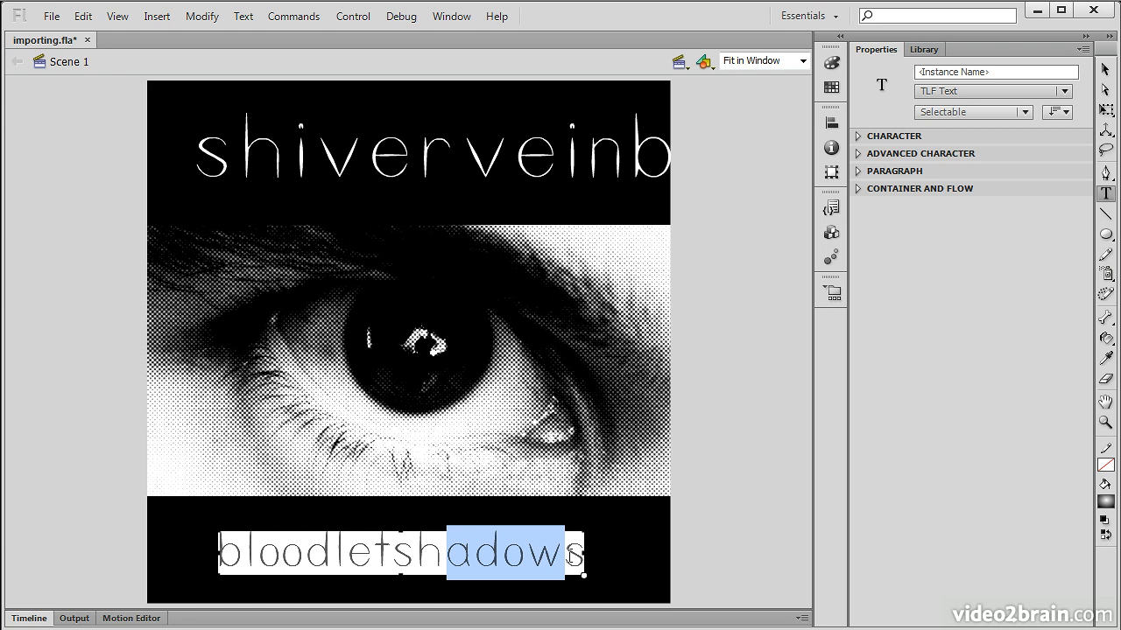
{"action": "left_click_drag", "start_coordinate": [571, 553], "coordinate": [588, 555]}
{"action": "key", "text": "BackSpace"}
{"action": "key", "text": "BackSpace"}
{"action": "key", "text": "BackSpace"}
{"action": "key", "text": "BackSpace"}
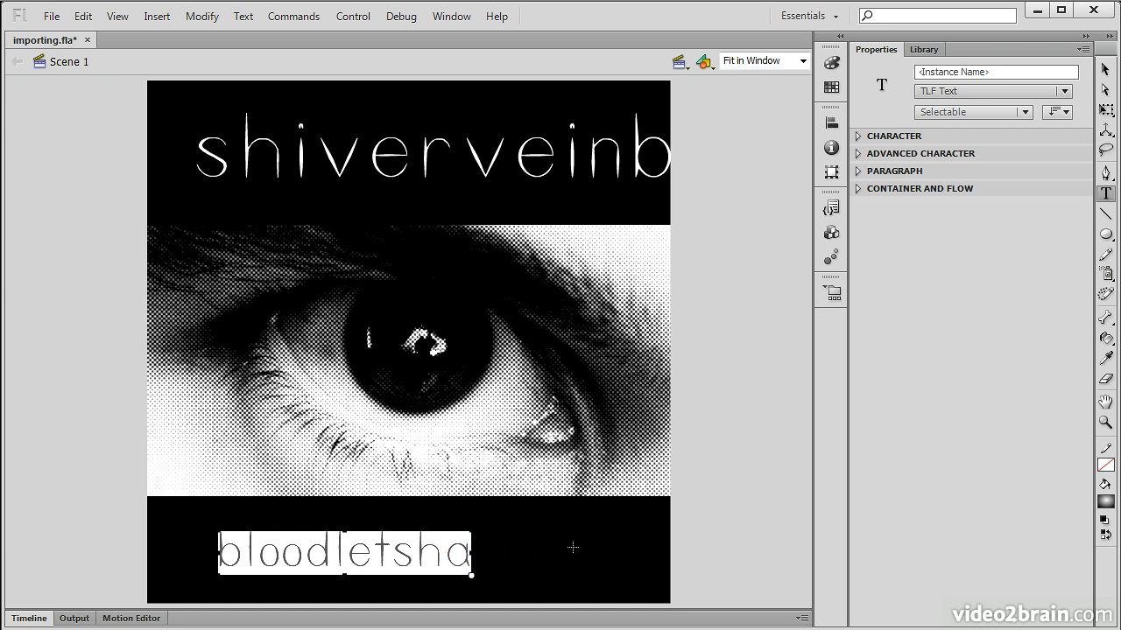
{"action": "left_click", "coordinate": [1105, 69]}
Inspect the properties of the eye bitmap and of the shivervein movie clip above it
{"action": "left_click", "coordinate": [596, 302]}
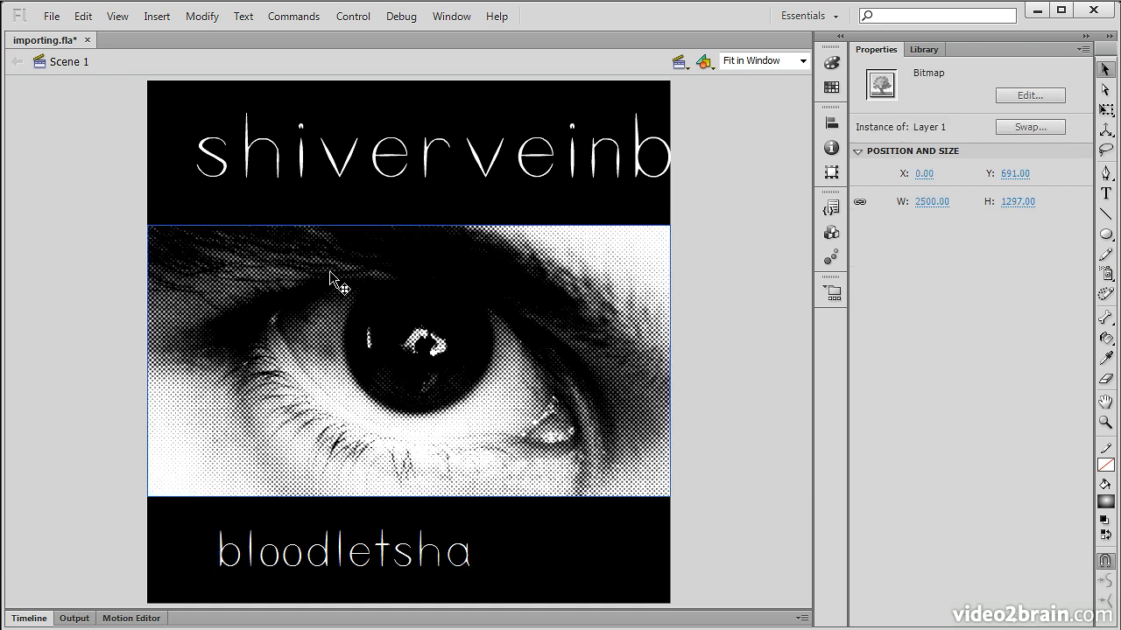
{"action": "left_click", "coordinate": [490, 160]}
{"action": "left_click", "coordinate": [421, 160]}
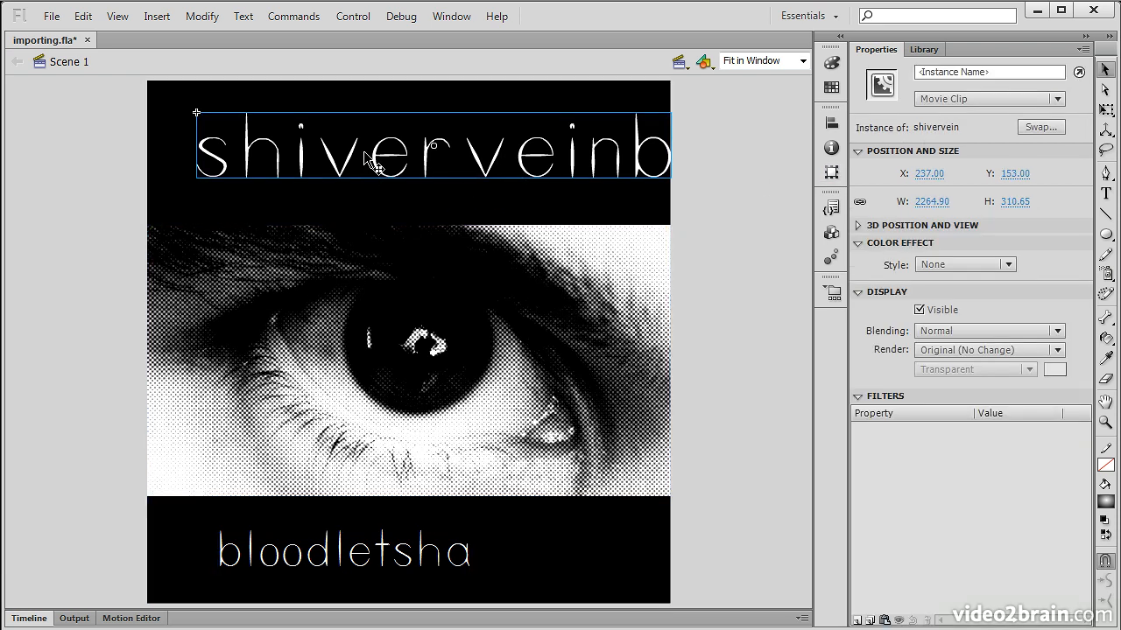
Open the shivervein movie clip and its nested groups down to the letter "b" shape, check its properties, and return to Scene 1
{"action": "double_click", "coordinate": [526, 163]}
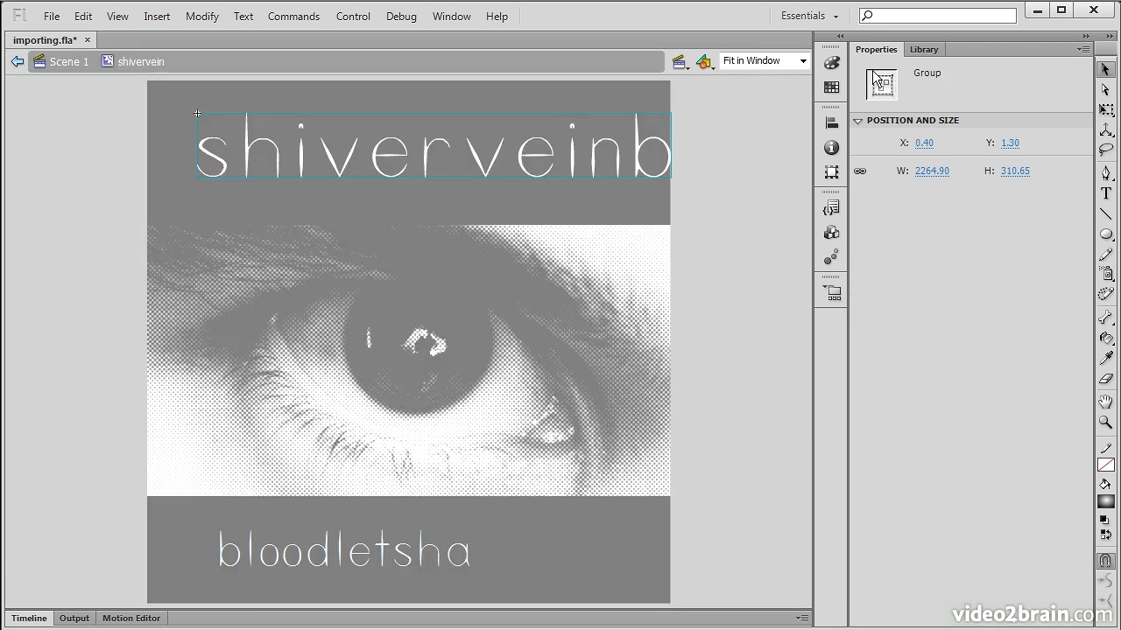
{"action": "double_click", "coordinate": [489, 173]}
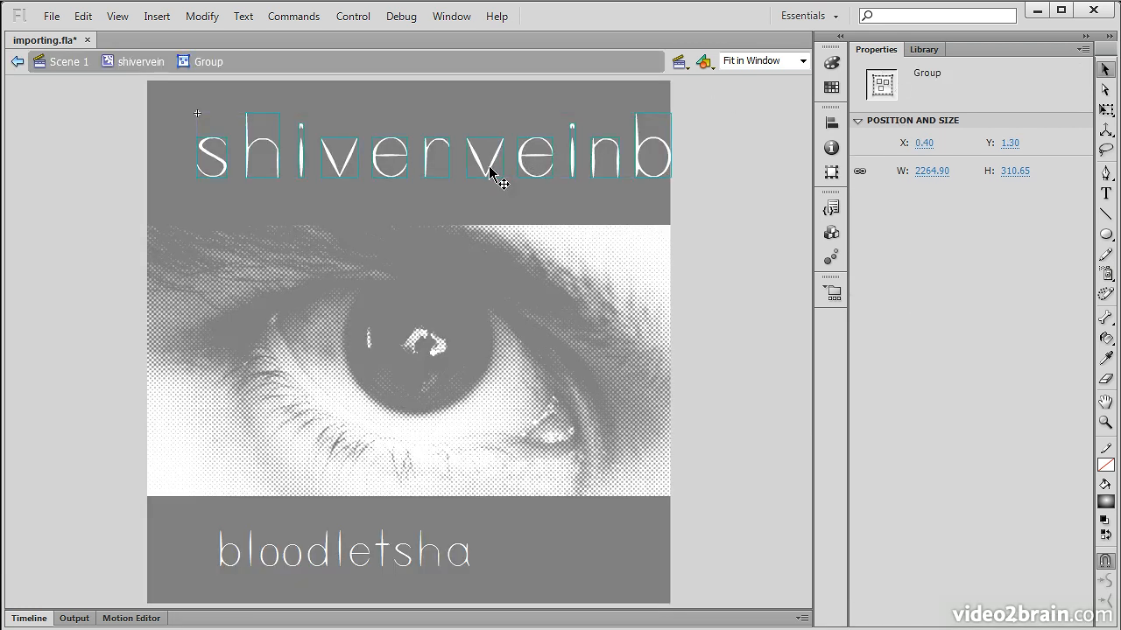
{"action": "left_click", "coordinate": [645, 155]}
{"action": "left_click", "coordinate": [646, 160]}
{"action": "double_click", "coordinate": [639, 156]}
{"action": "left_click", "coordinate": [639, 160]}
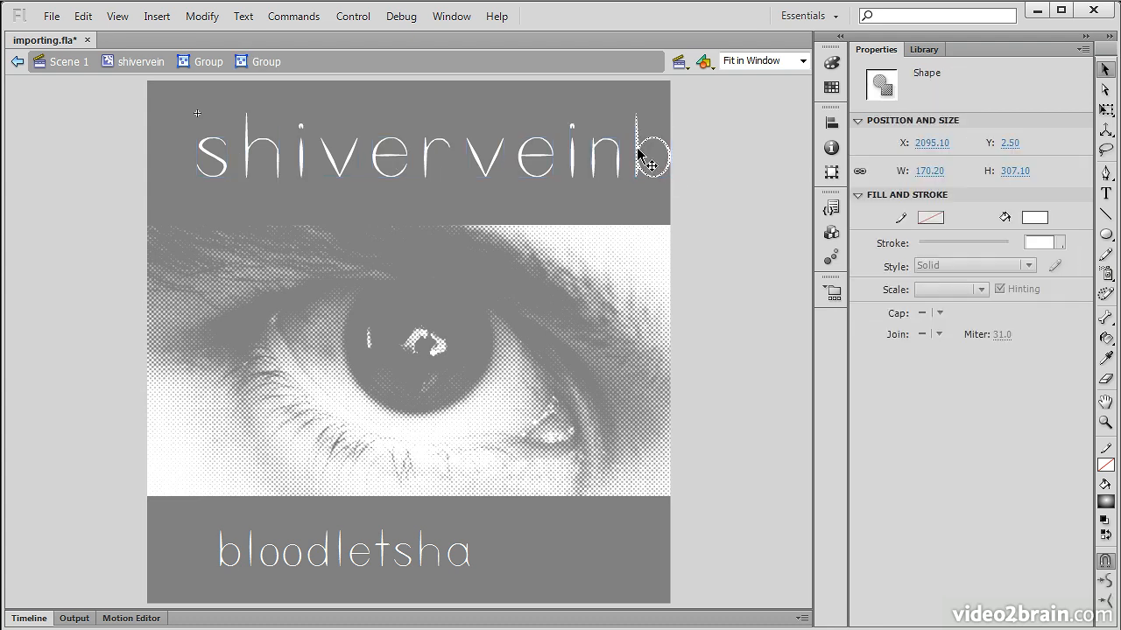
{"action": "left_click", "coordinate": [725, 206]}
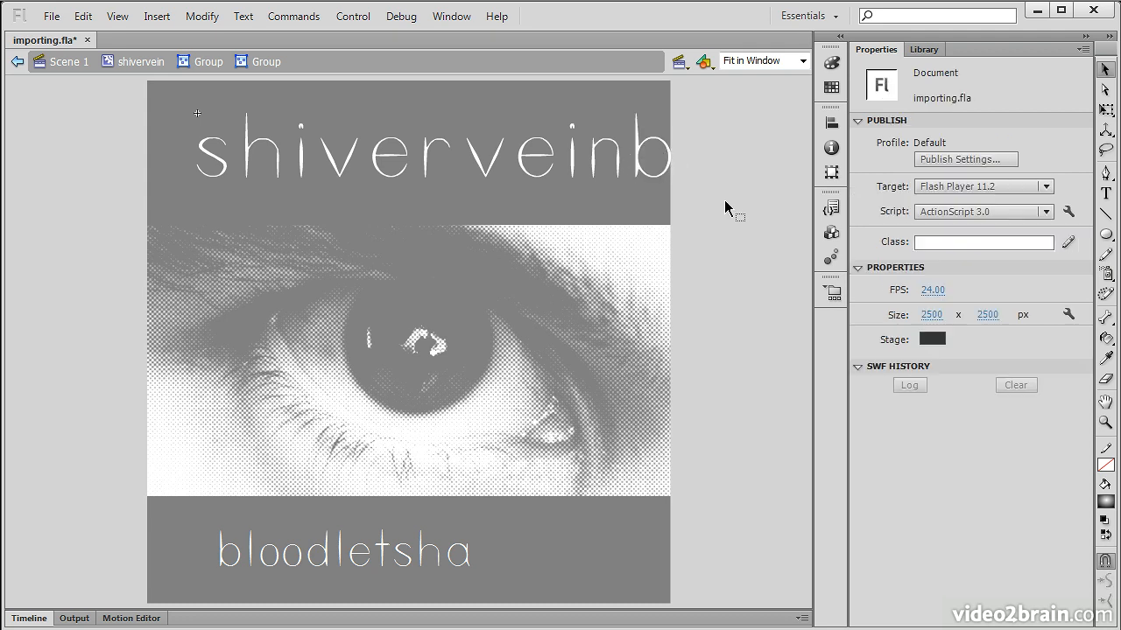
{"action": "left_click", "coordinate": [66, 61]}
Revert importing.fla to its last saved version
{"action": "left_click", "coordinate": [87, 41]}
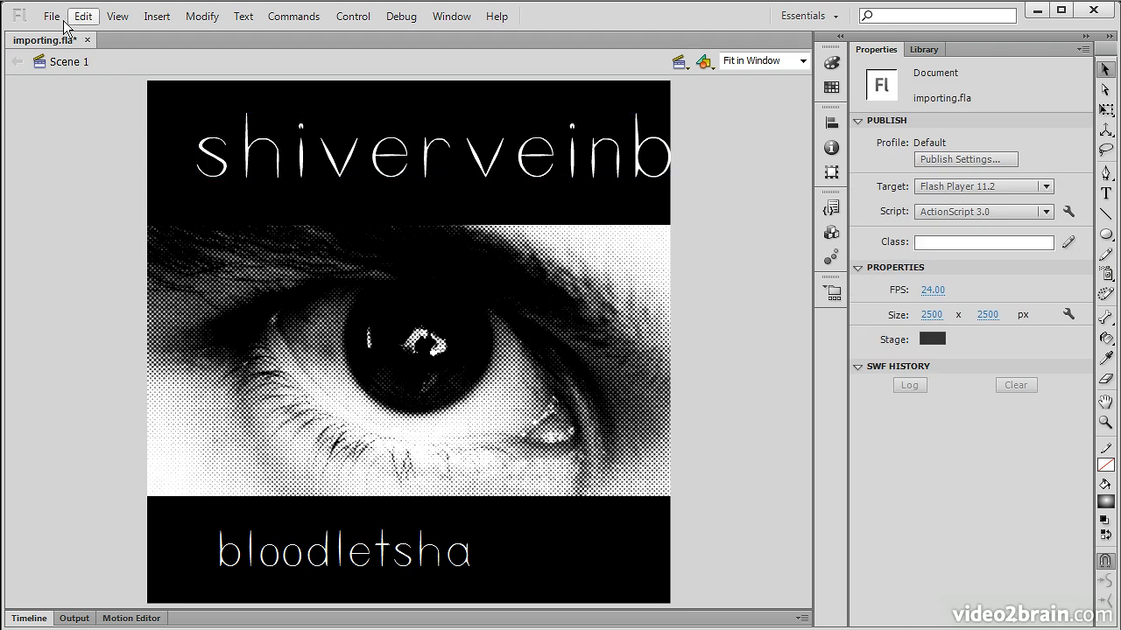
{"action": "left_click", "coordinate": [51, 15]}
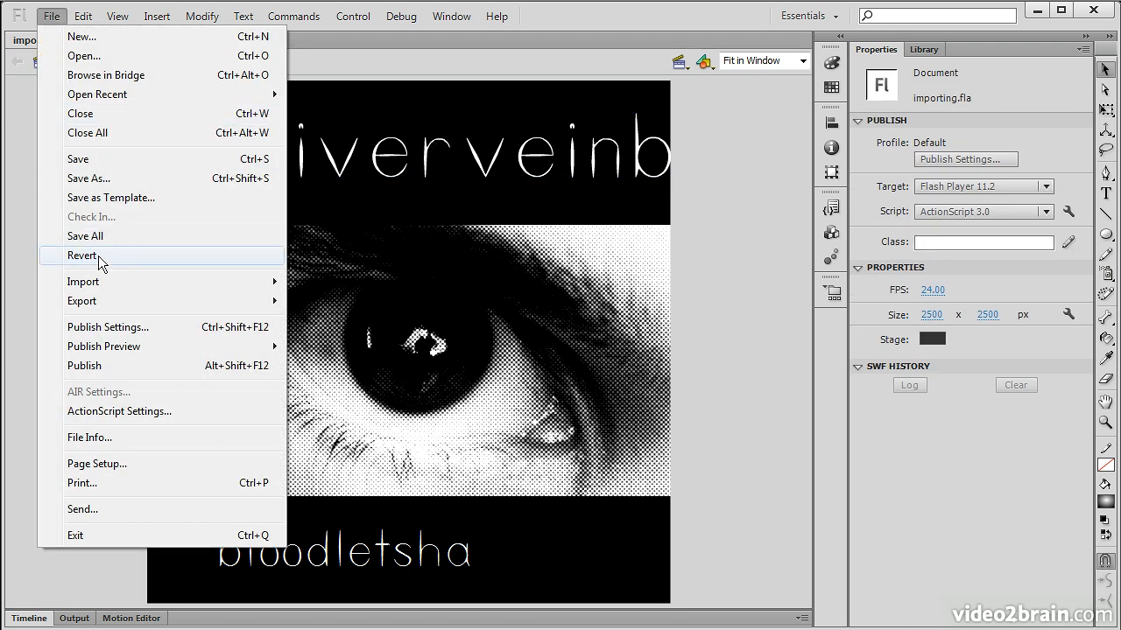
{"action": "left_click", "coordinate": [99, 255]}
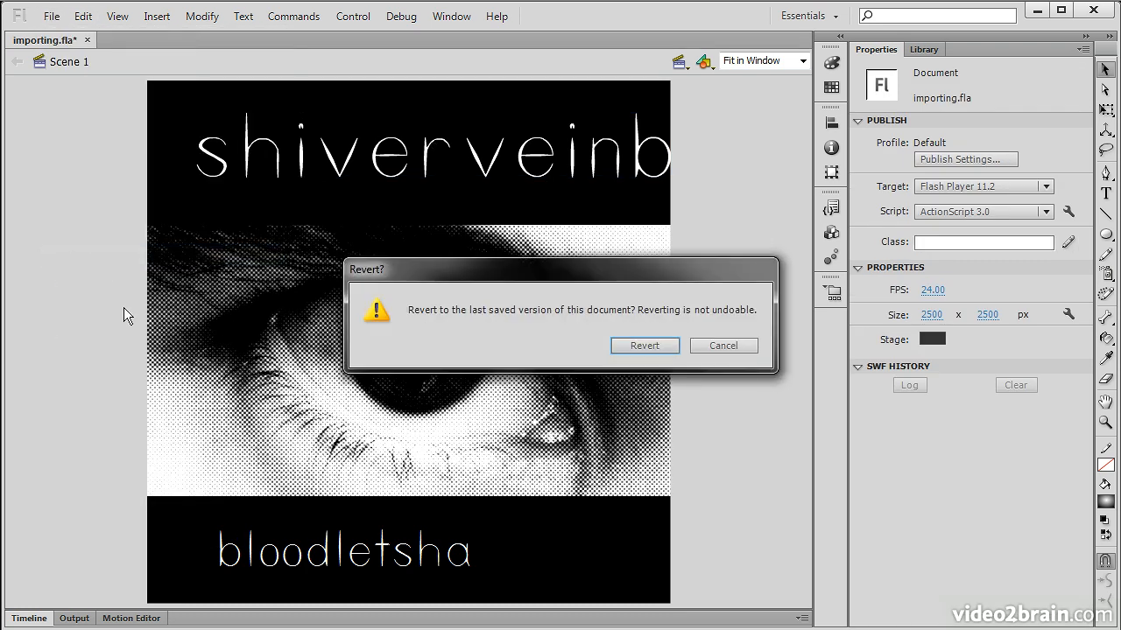
{"action": "left_click", "coordinate": [657, 346]}
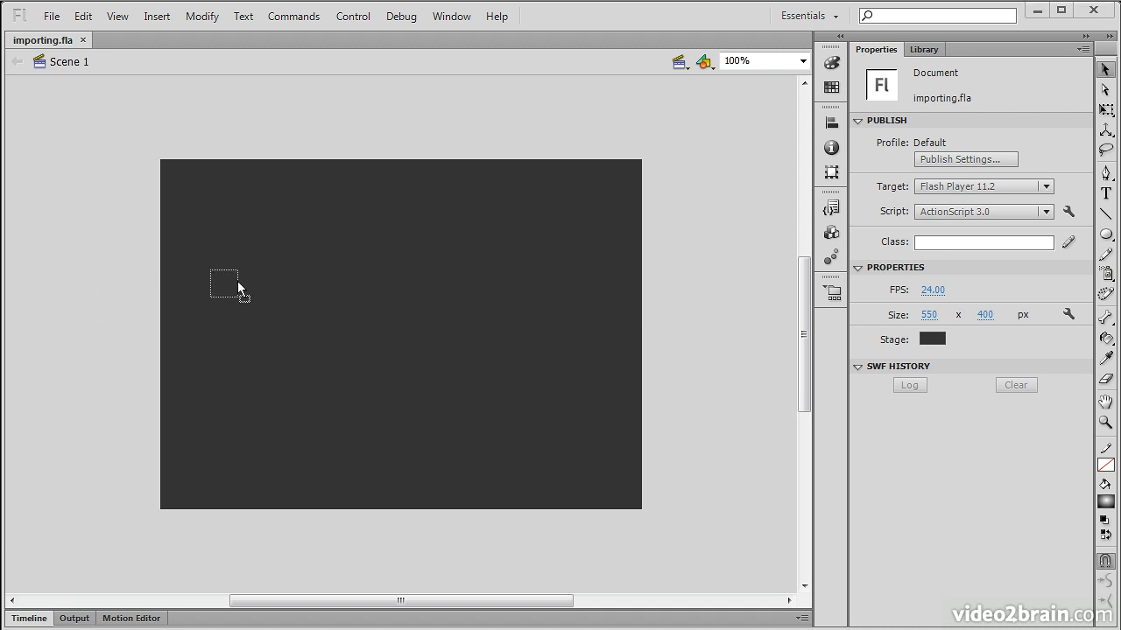
Import the BitmapImage picture onto the stage and move it to X -36, Y -47
{"action": "left_click_drag", "start_coordinate": [435, 283], "coordinate": [400, 344]}
{"action": "left_click_drag", "start_coordinate": [397, 342], "coordinate": [401, 349]}
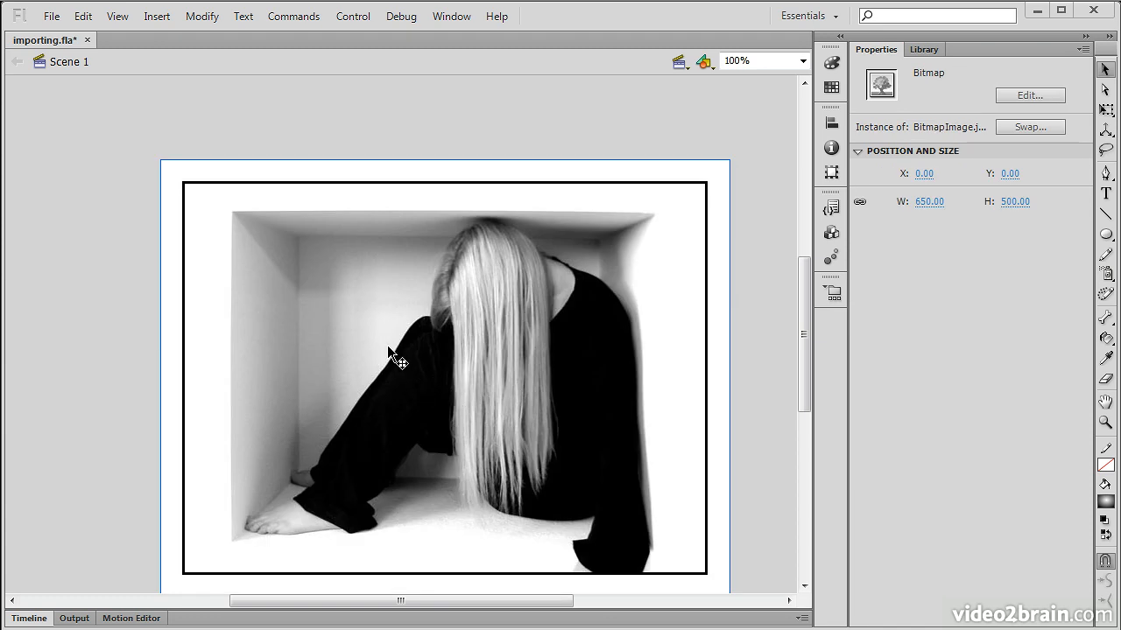
{"action": "left_click_drag", "start_coordinate": [527, 443], "coordinate": [450, 363]}
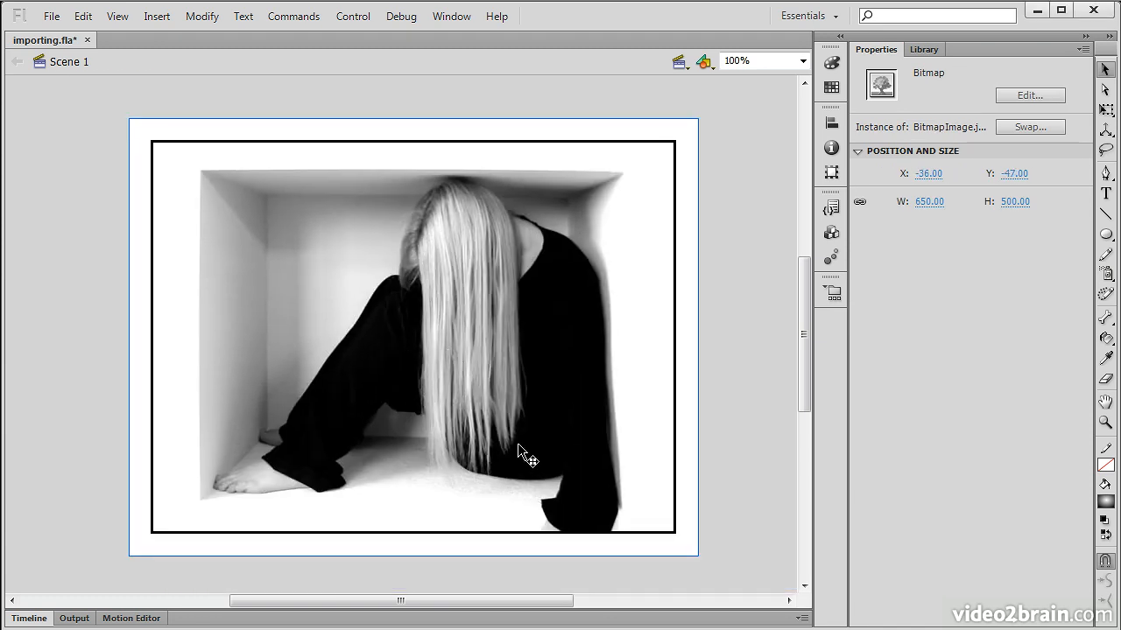